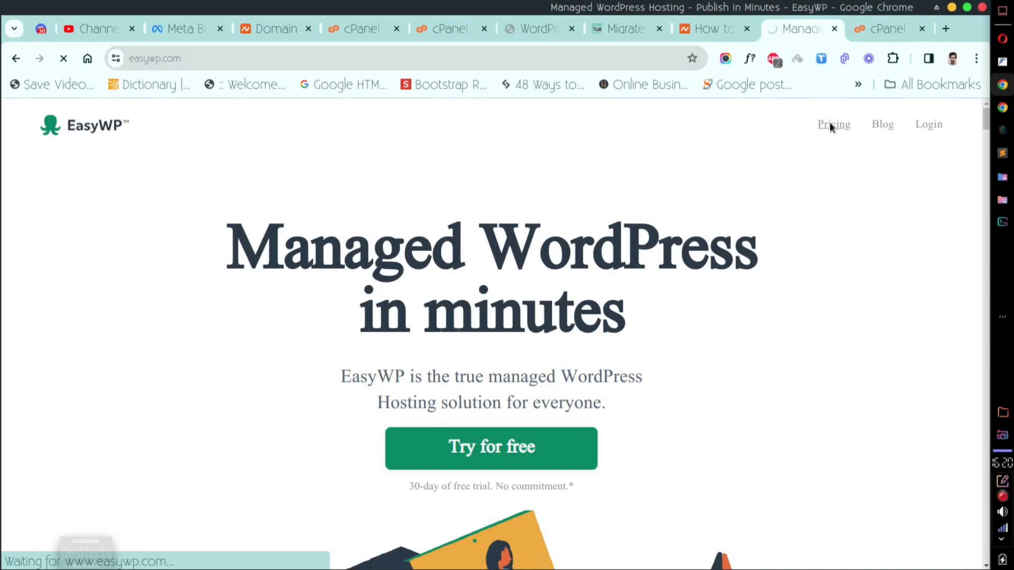
# Review the EasyWP monthly plans and prices, and bring up the Namecheap domain details page.
pyautogui.scroll(-5, 702, 270)
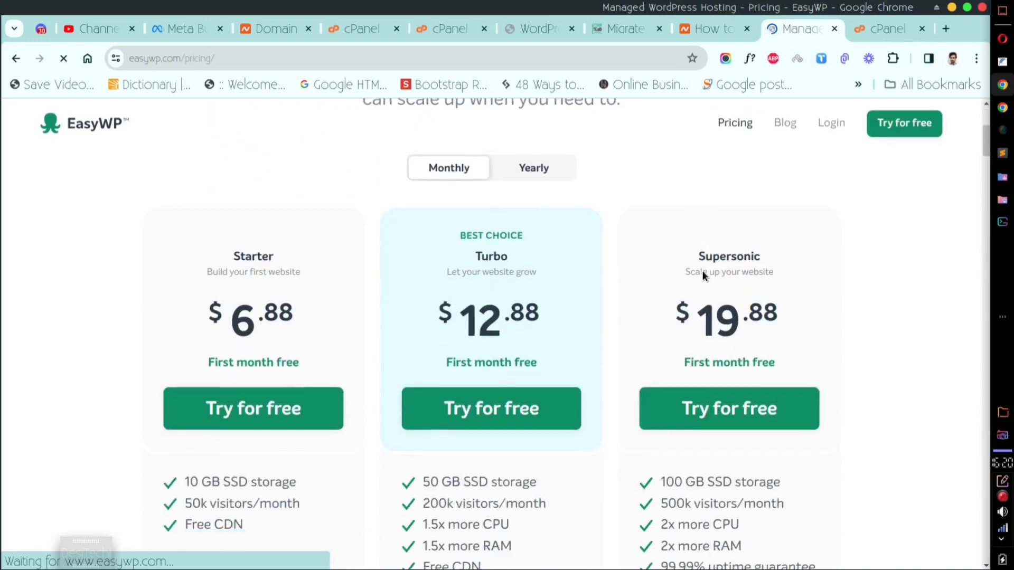
pyautogui.scroll(-2, 702, 276)
pyautogui.scroll(2, 702, 276)
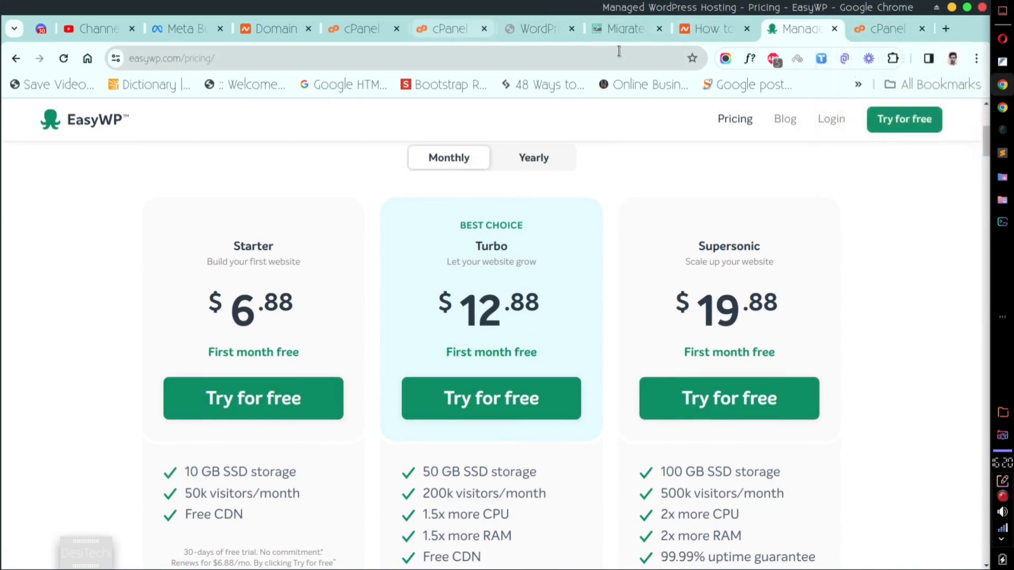
pyautogui.click(271, 33)
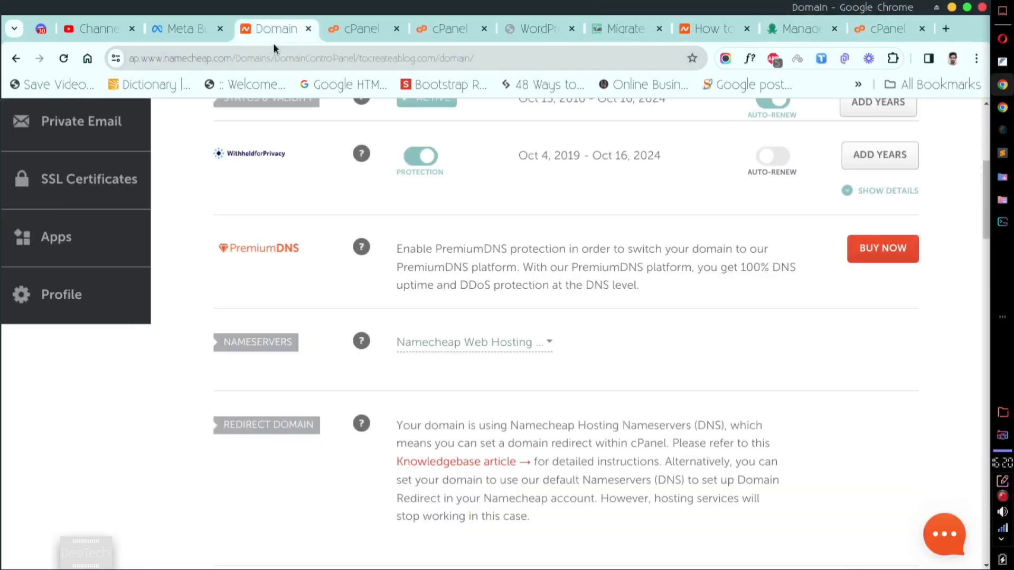
pyautogui.scroll(3, 292, 231)
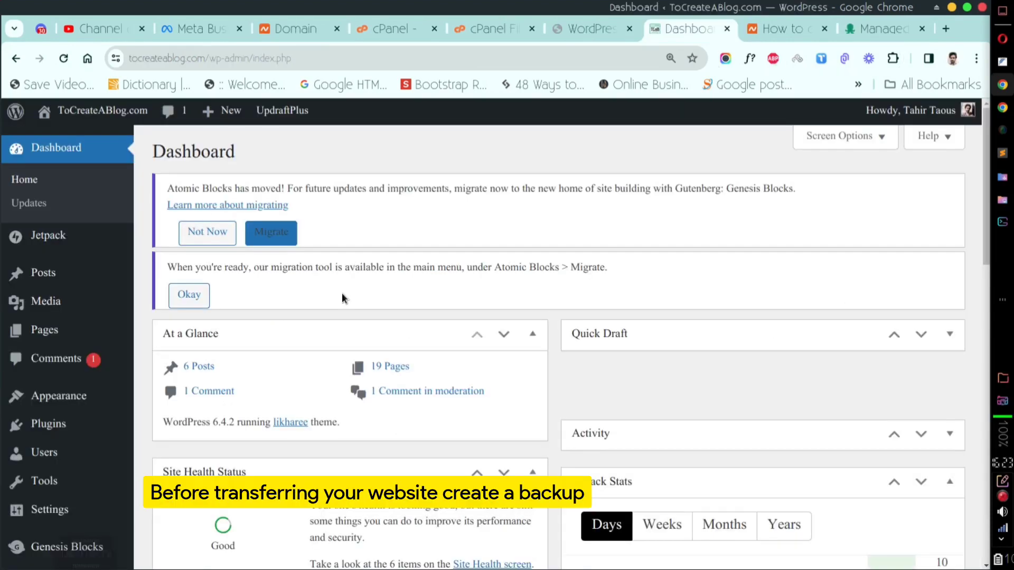
# Open the WordPress site's installed plugins list and locate UpdraftPlus - Backup/Restore.
pyautogui.moveTo(80, 425)
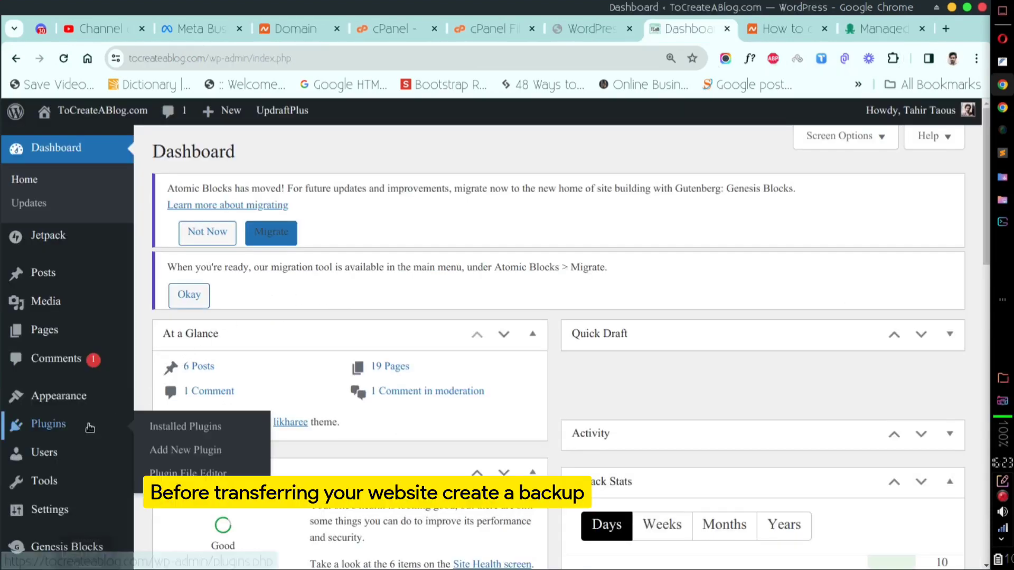
pyautogui.click(179, 432)
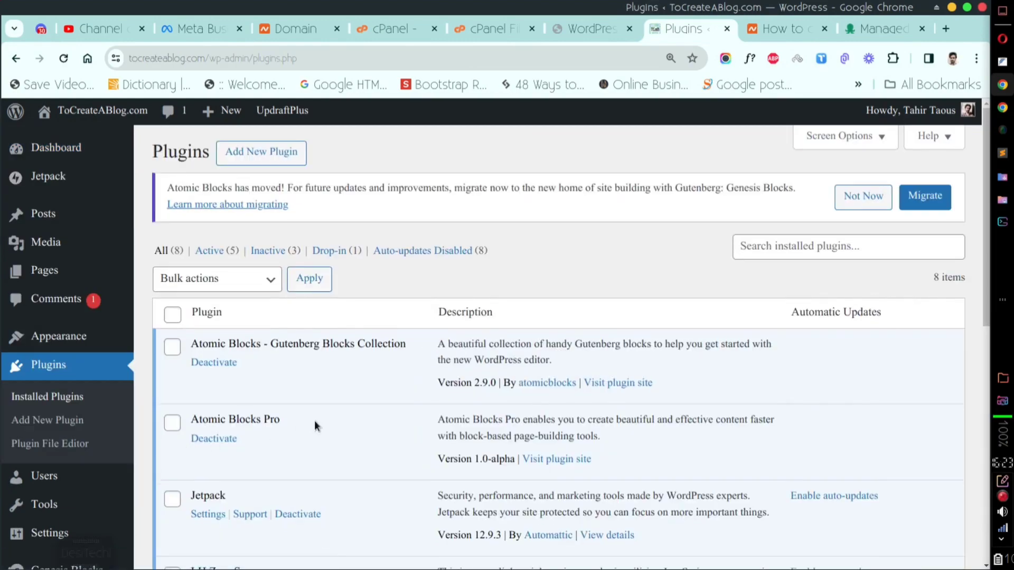
pyautogui.scroll(-2, 315, 422)
pyautogui.scroll(-4, 314, 420)
pyautogui.scroll(-3, 314, 420)
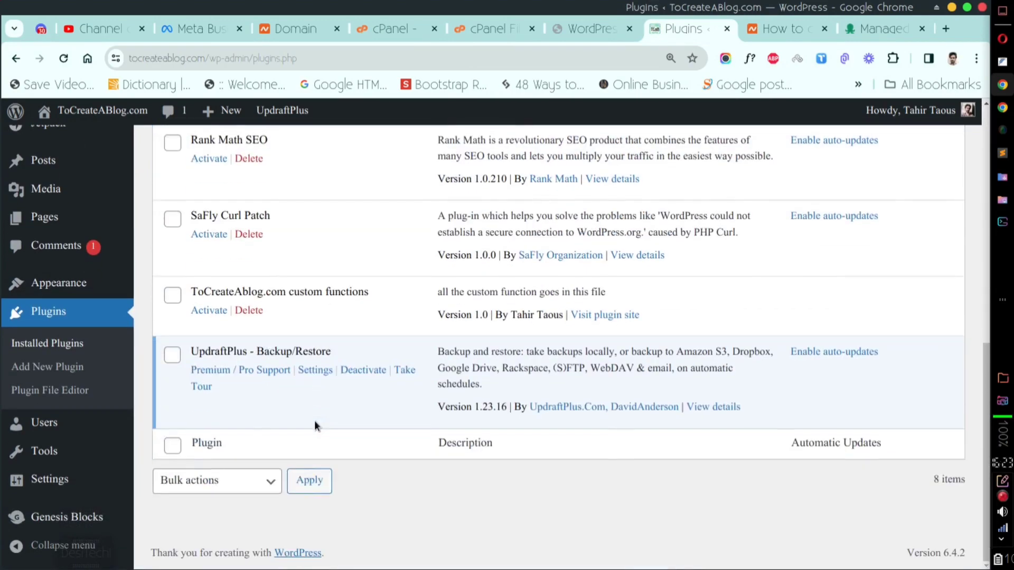
pyautogui.moveTo(190, 351); pyautogui.dragTo(320, 351)
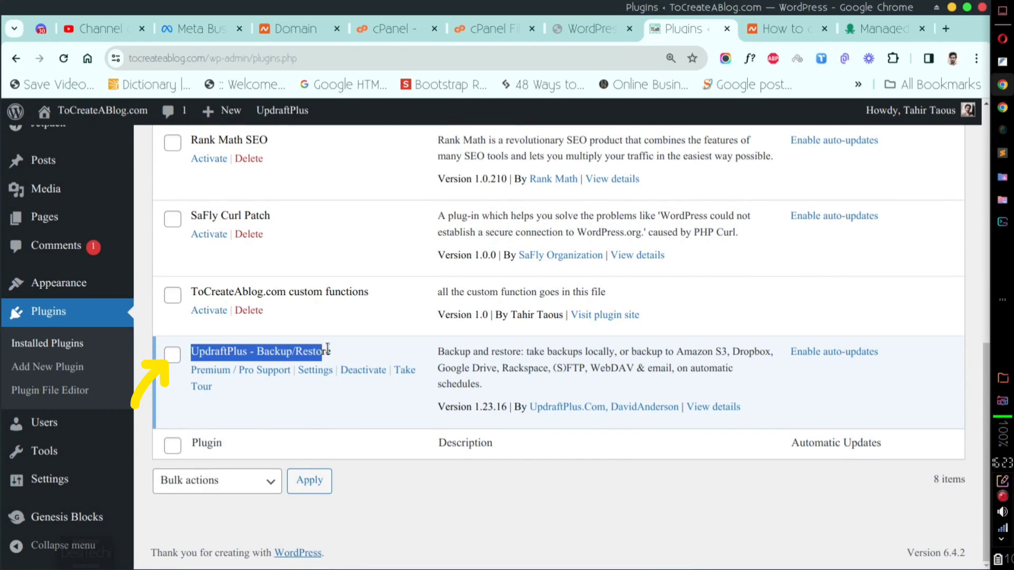
pyautogui.click(328, 349)
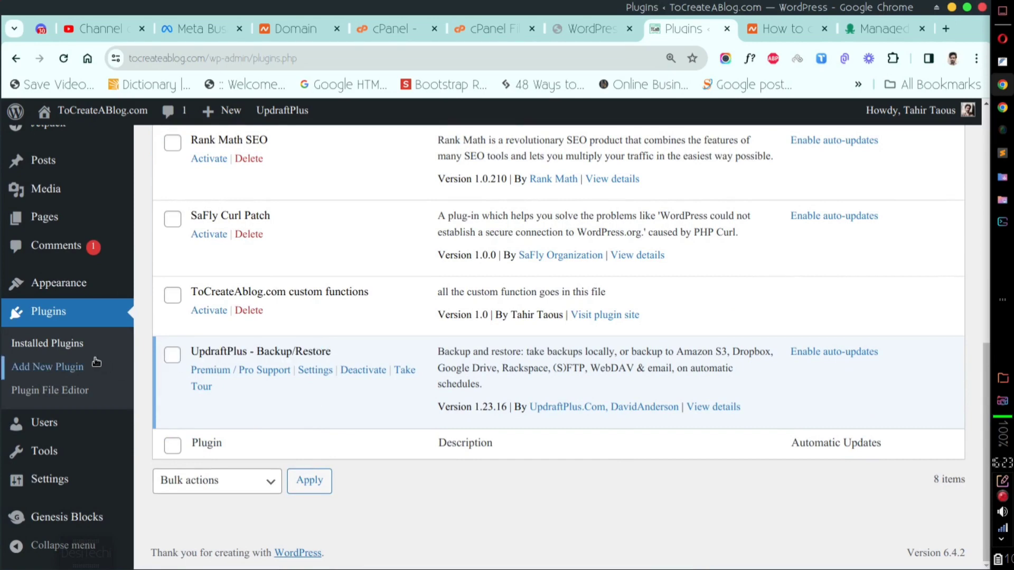
# Open UpdraftPlus, examine its backup schedules and remote storage options, and show its Backup / Restore page.
pyautogui.click(209, 369)
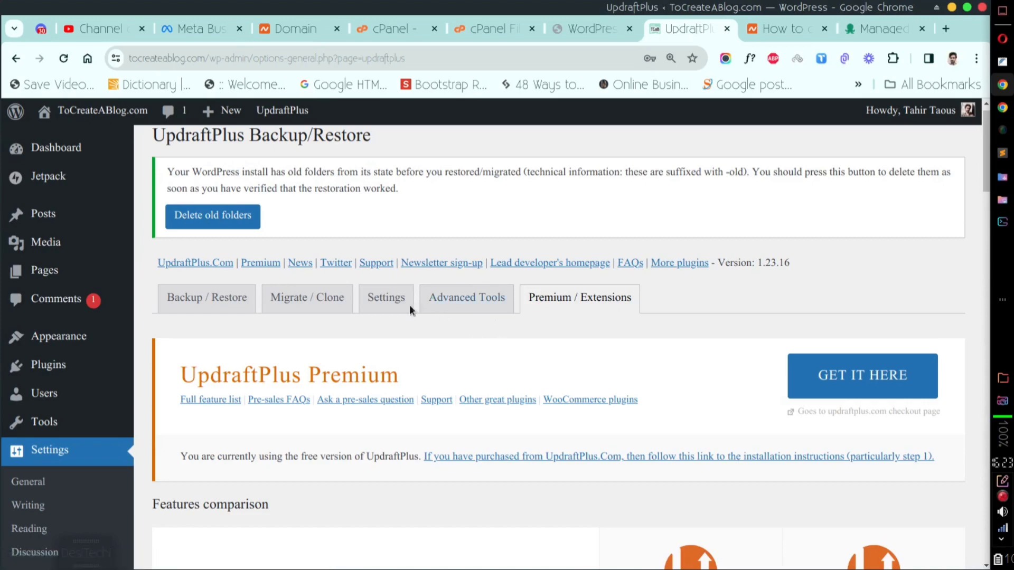
pyautogui.click(387, 304)
pyautogui.scroll(-5, 385, 303)
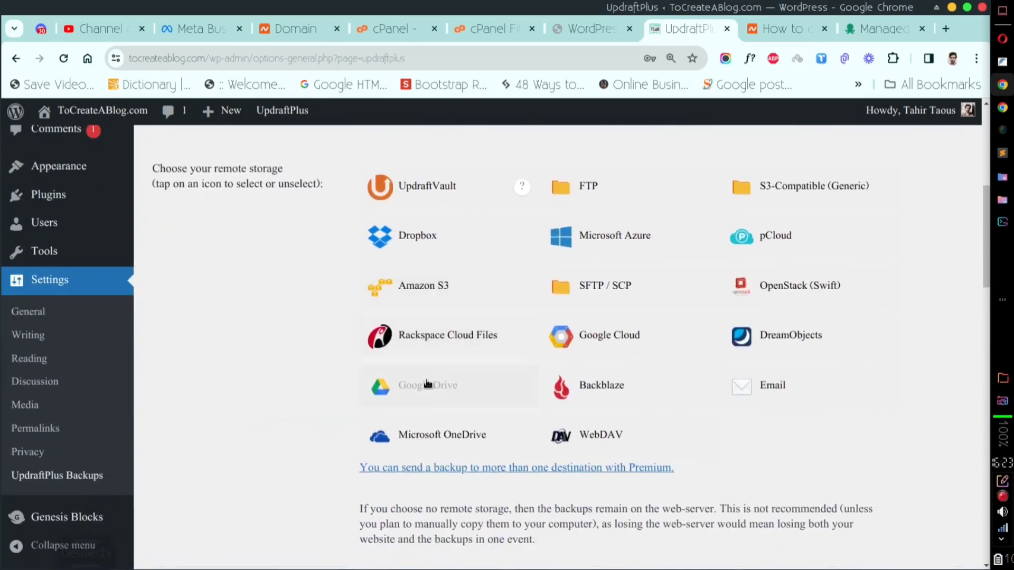
pyautogui.scroll(5, 278, 324)
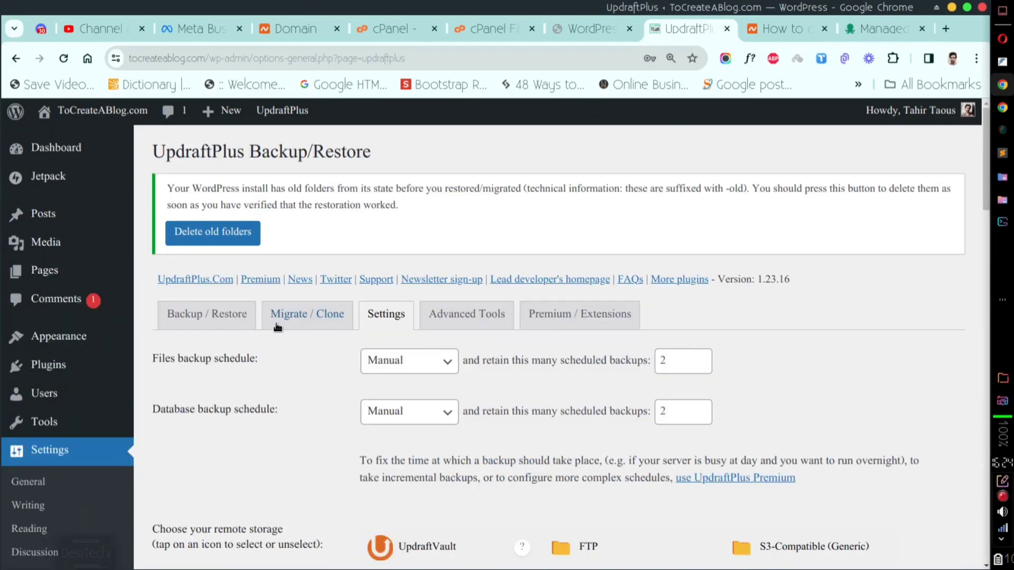
pyautogui.click(225, 322)
pyautogui.scroll(-5, 395, 373)
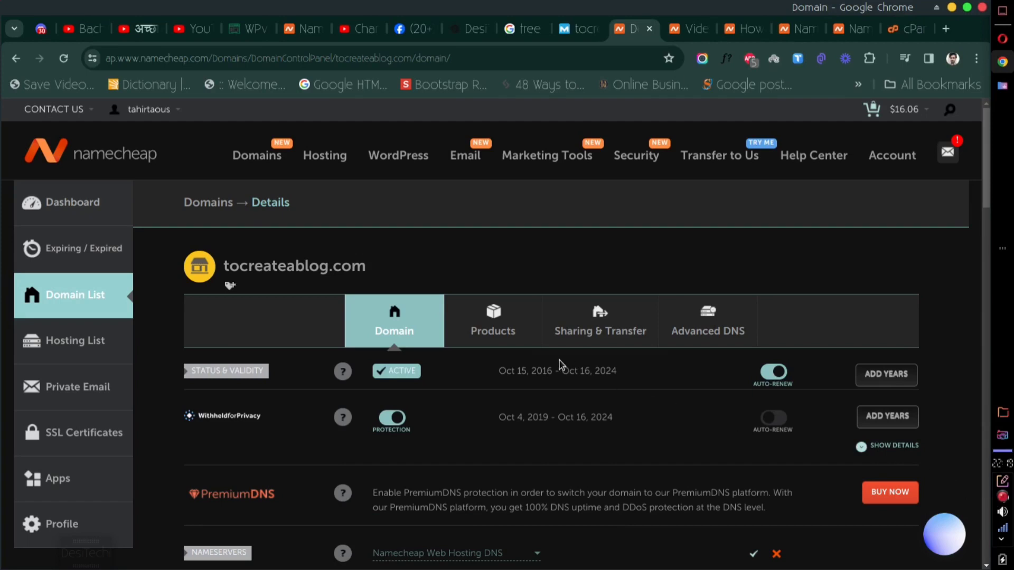
# Save Namecheap Web Hosting DNS as the nameservers of tocreateablog.com.
pyautogui.scroll(-1, 559, 364)
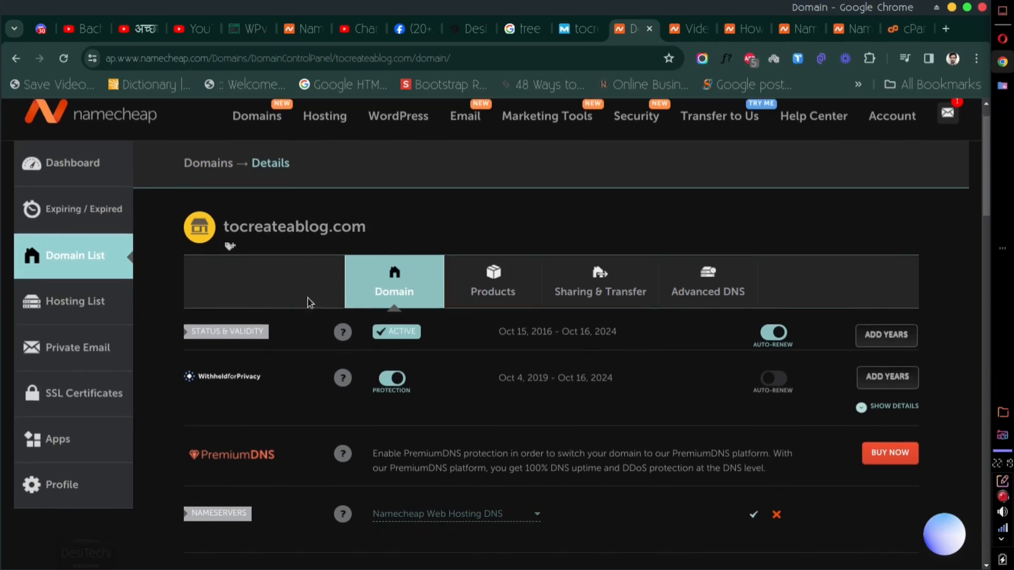
pyautogui.scroll(-3, 496, 377)
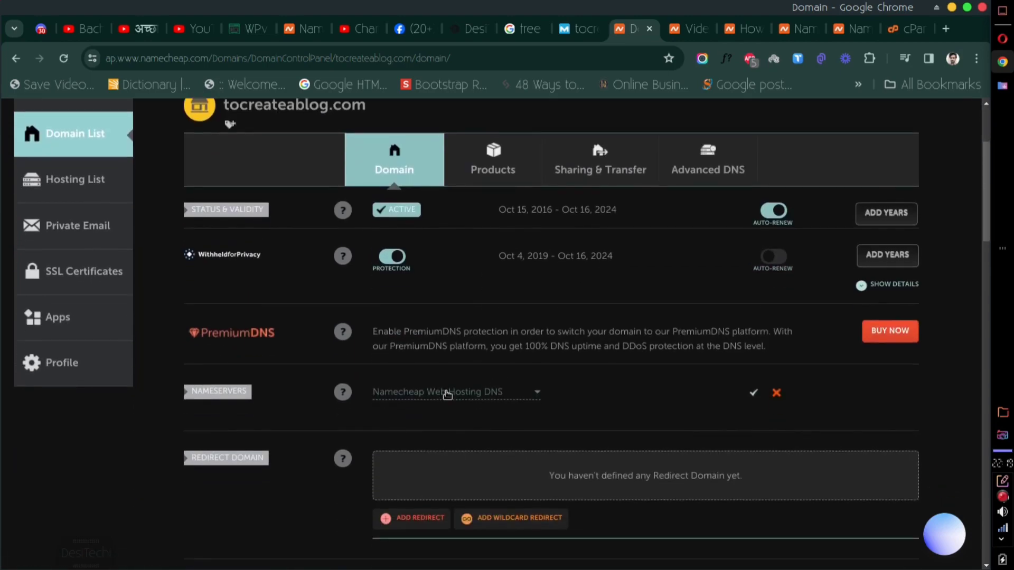
pyautogui.click(536, 396)
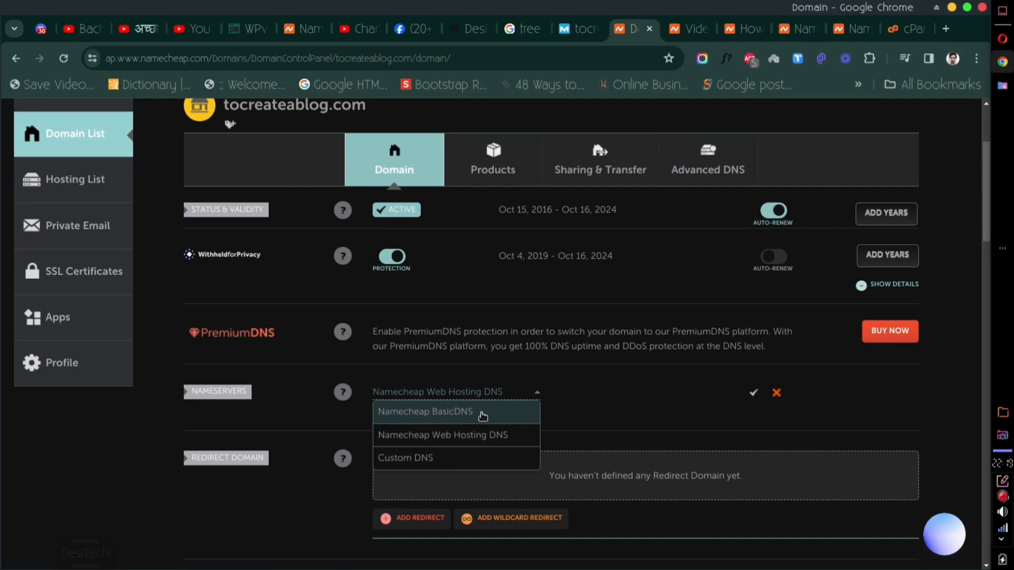
pyautogui.click(580, 425)
pyautogui.click(753, 393)
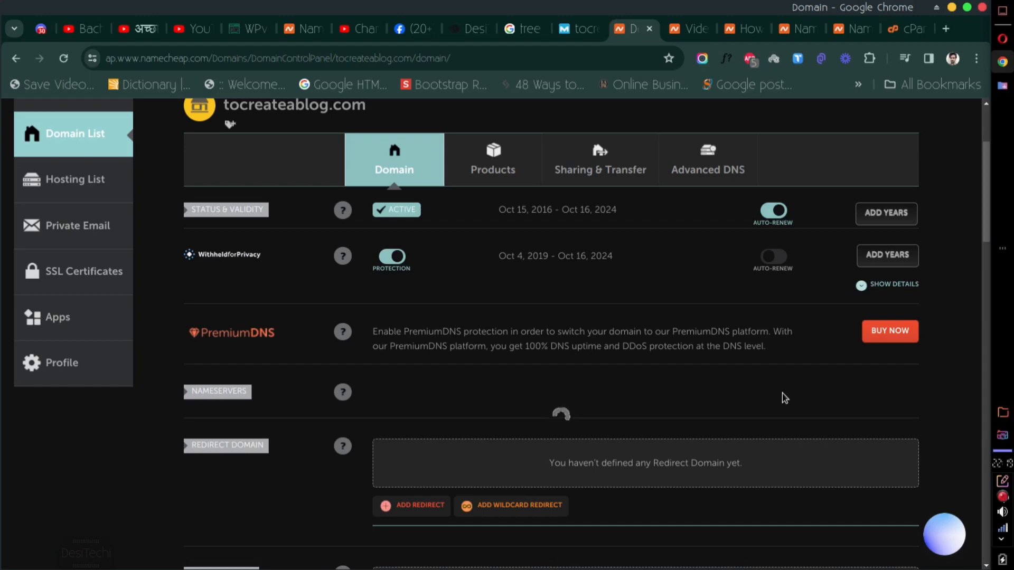
pyautogui.scroll(3, 785, 399)
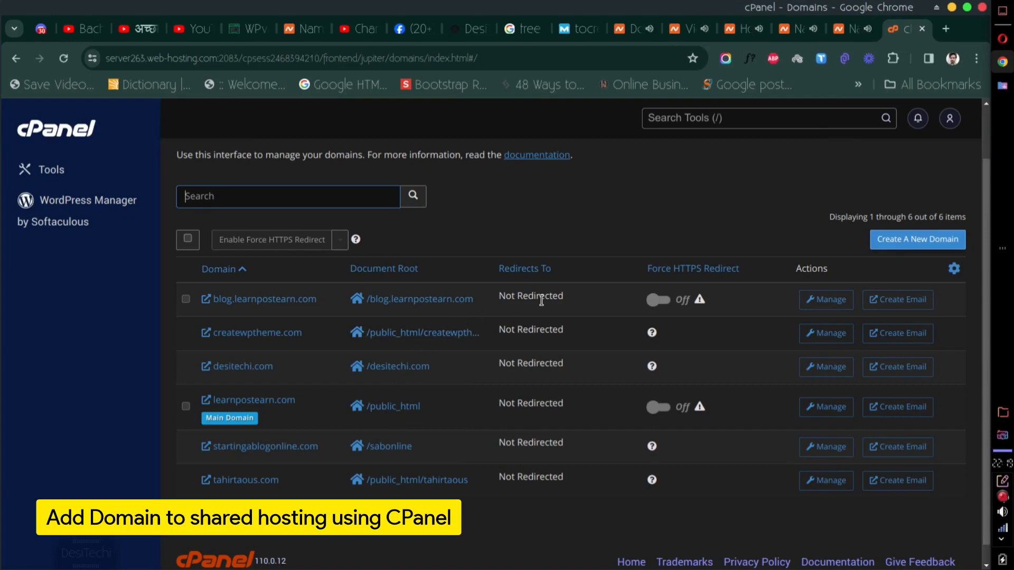
# Fill in cPanel's new domain form with tocreateablog.com and turn off sharing the document root with learnpostearn.com.
pyautogui.click(915, 242)
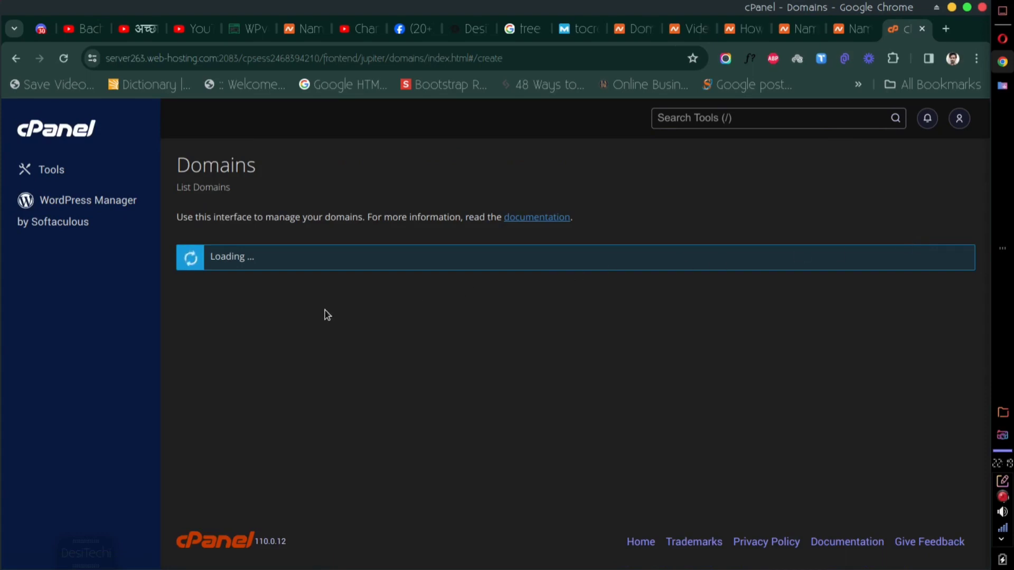
pyautogui.click(272, 331)
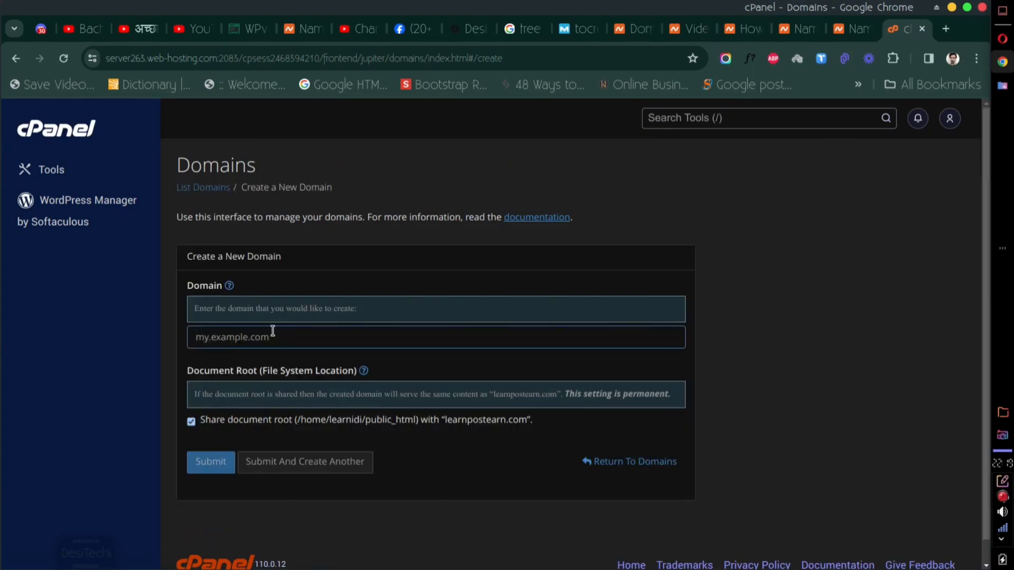
pyautogui.write('startingablogonline.com')
pyautogui.hotkey('ctrl', 'a')
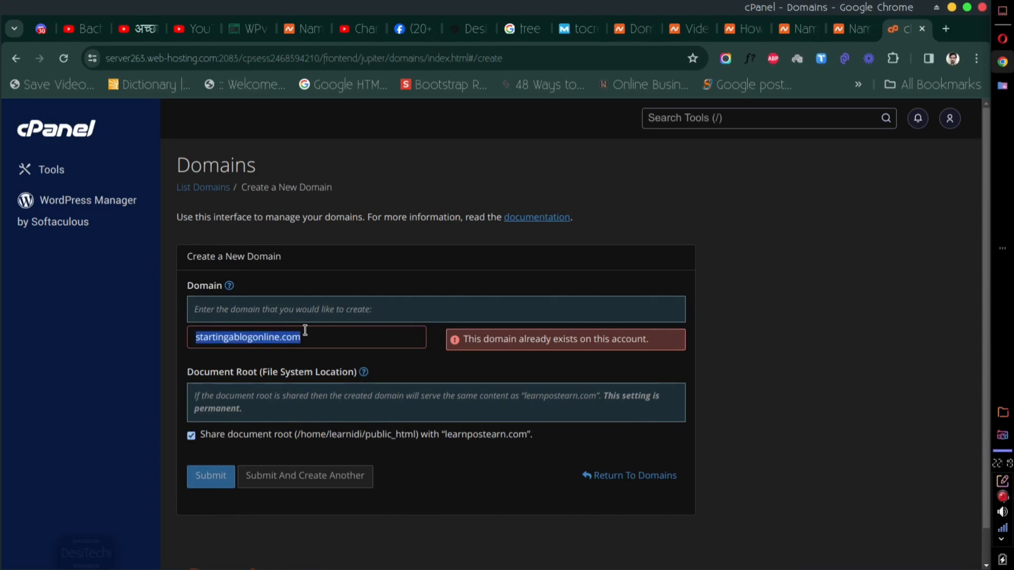
pyautogui.write('https://tocreateablog.com')
pyautogui.moveTo(228, 336); pyautogui.dragTo(161, 343)
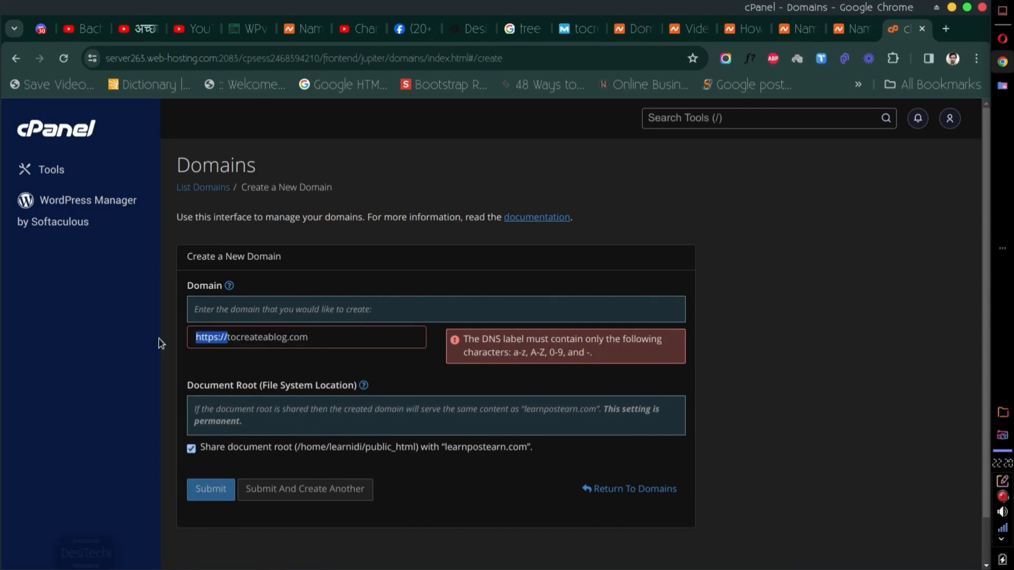
pyautogui.press('BackSpace')
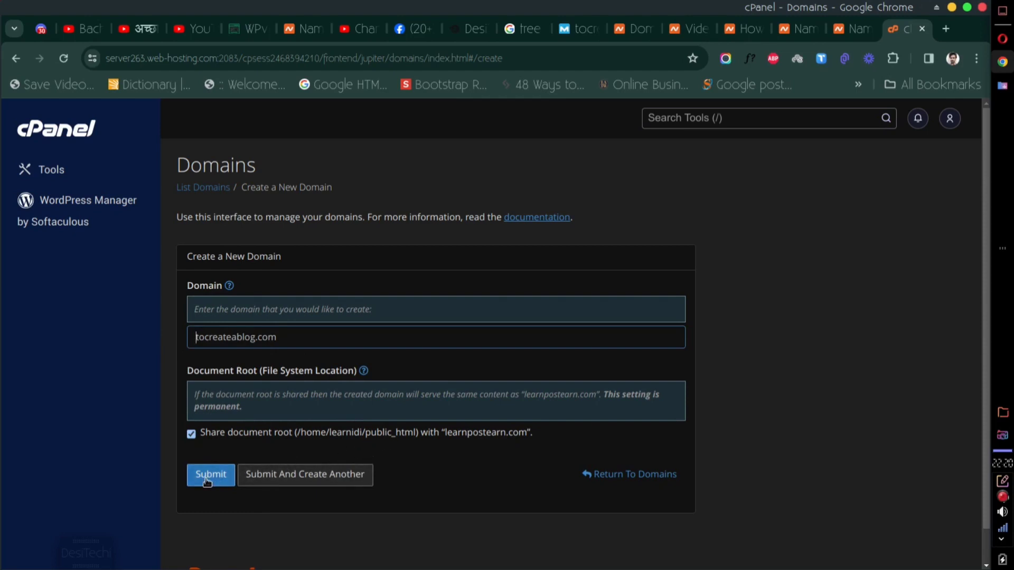
pyautogui.click(190, 434)
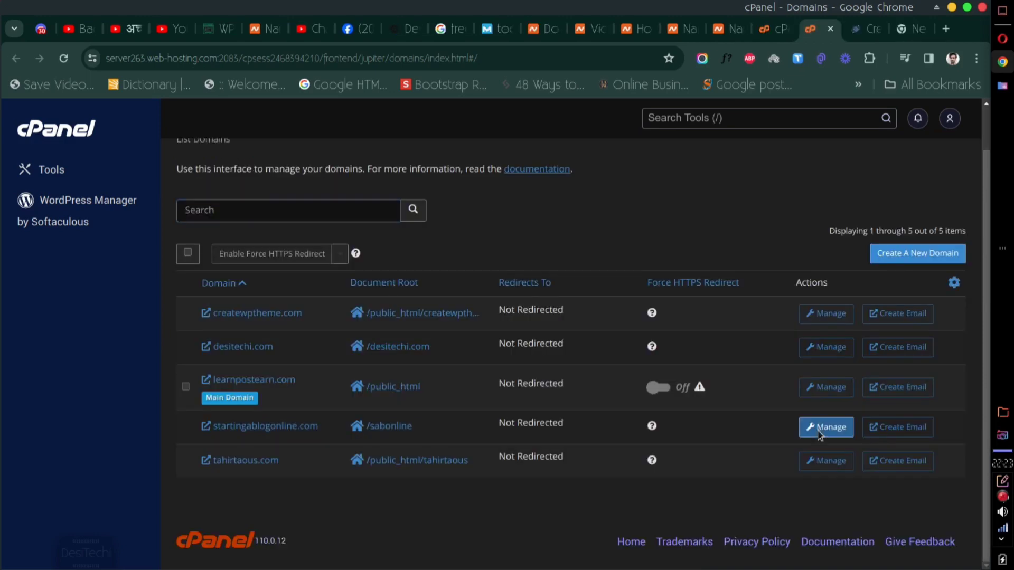
# Remove the startingablogonline.com domain from the cPanel account.
pyautogui.click(824, 428)
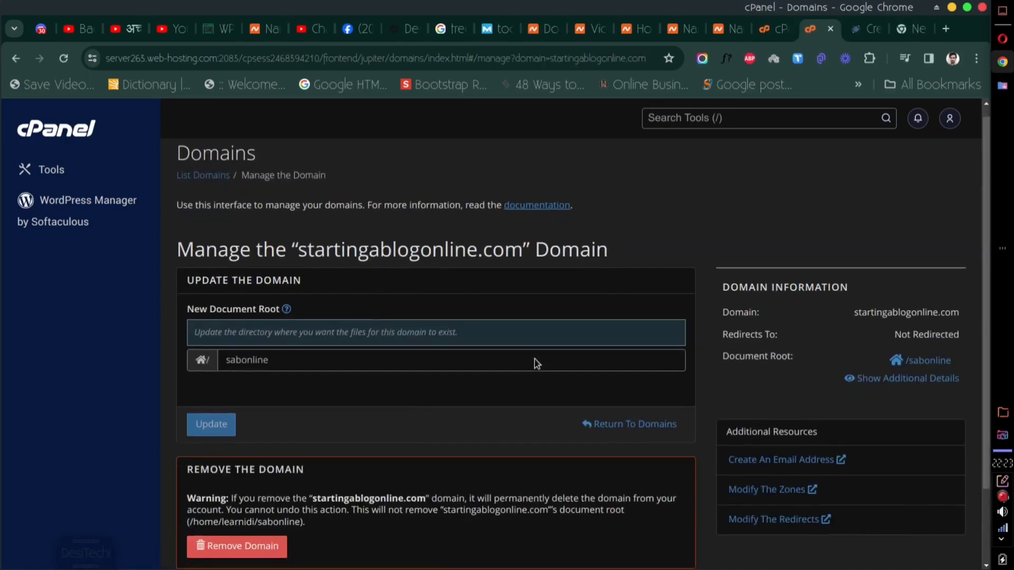
pyautogui.click(275, 477)
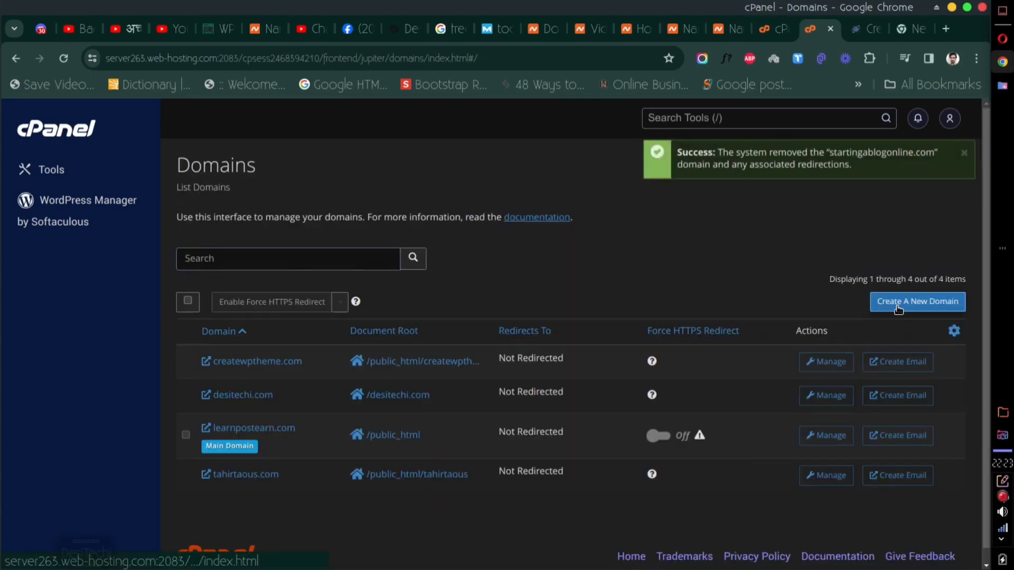
# Create the domain tocreateablog.com with its own tocreateablog.com document root, not shared with learnpostearn.com.
pyautogui.click(917, 302)
pyautogui.write('tocreateablog.com')
pyautogui.click(191, 434)
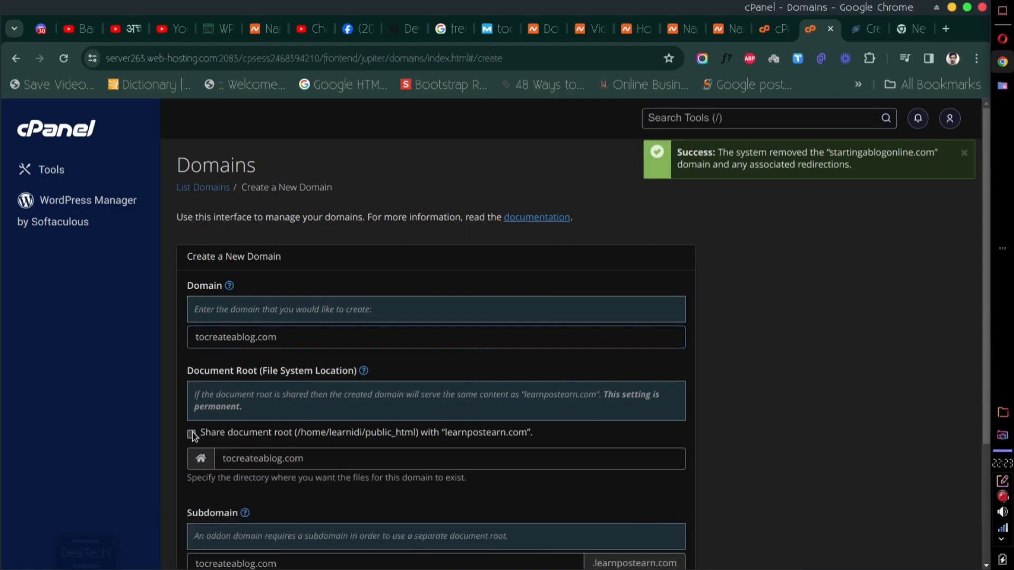
pyautogui.scroll(-2, 191, 434)
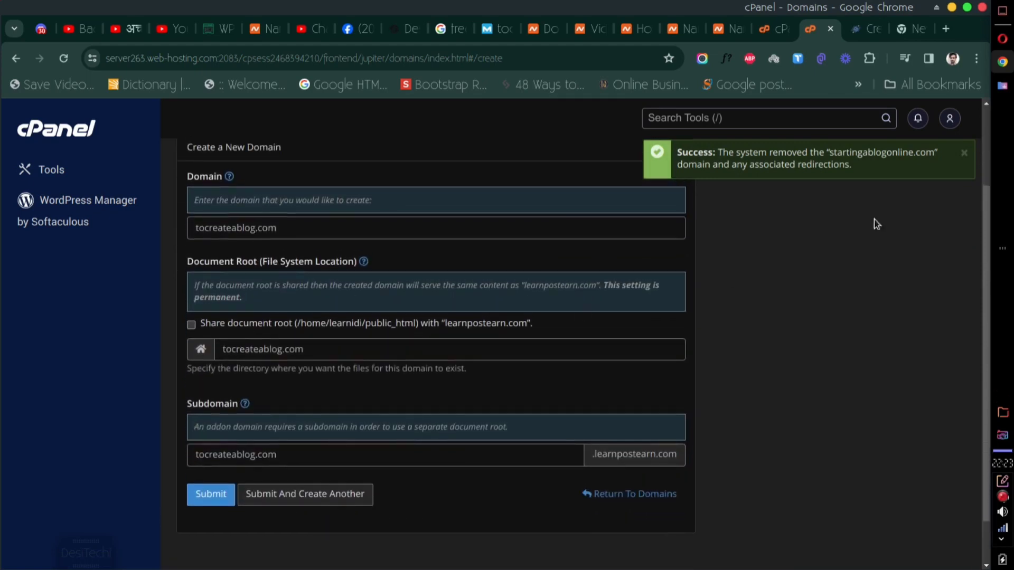
pyautogui.click(964, 153)
pyautogui.click(211, 496)
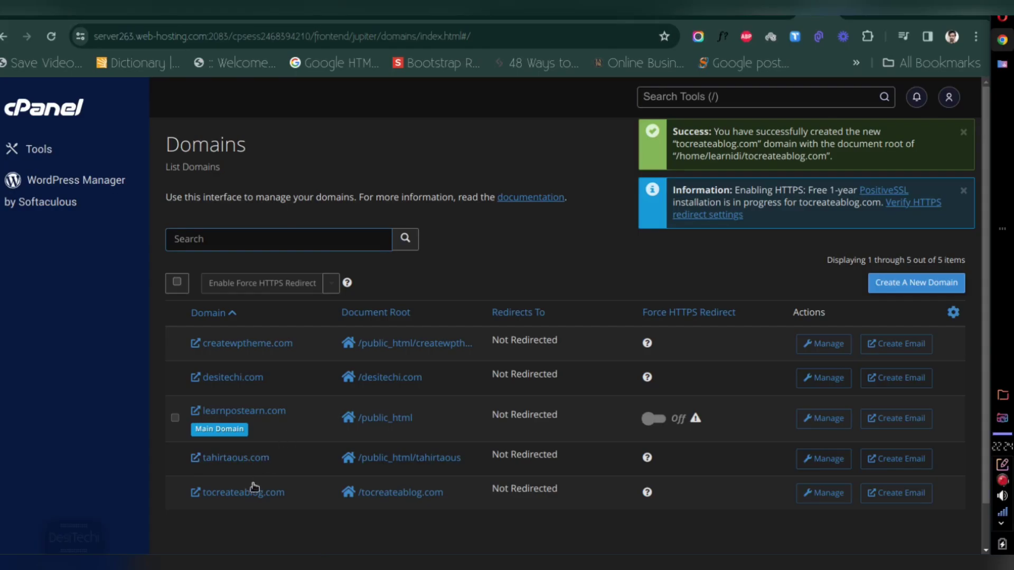
# Open the newly added tocreateablog.com site in Opera and check what it displays.
pyautogui.click(254, 493)
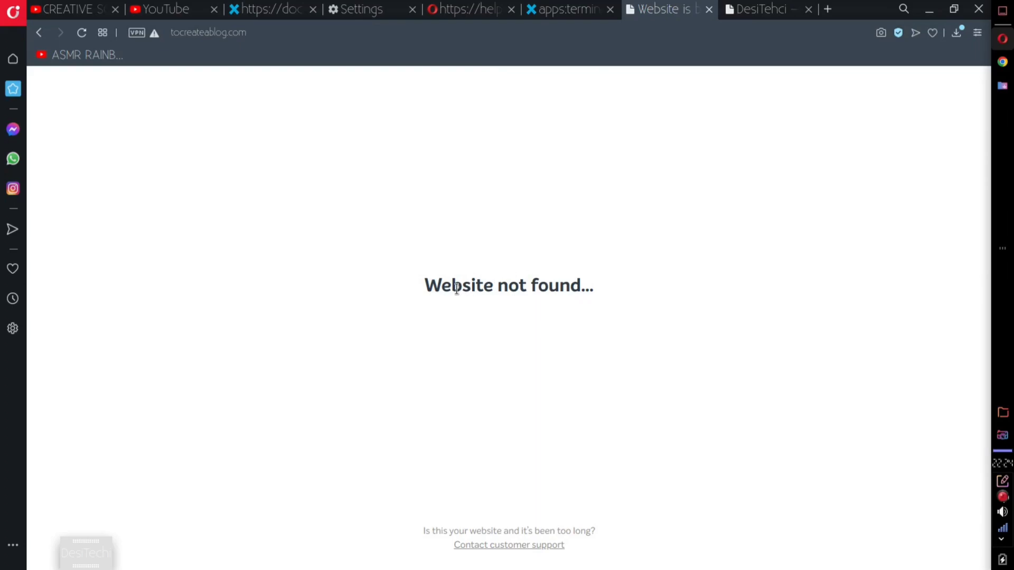
pyautogui.moveTo(430, 286); pyautogui.dragTo(620, 279)
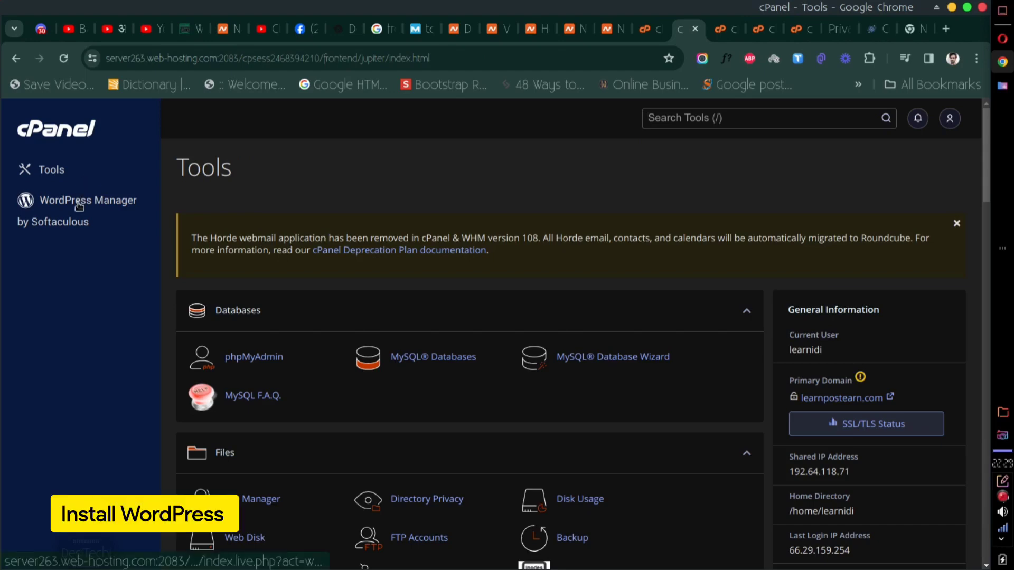
# Open WordPress Manager by Softaculous from the cPanel tools and start a new WordPress installation.
pyautogui.scroll(-5, 431, 337)
pyautogui.scroll(-12, 431, 337)
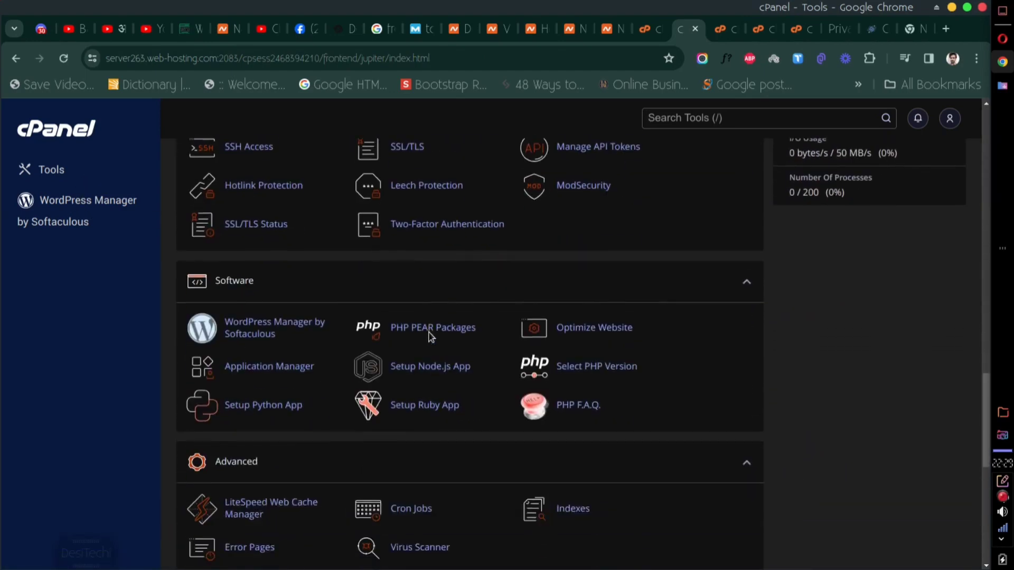
pyautogui.click(253, 330)
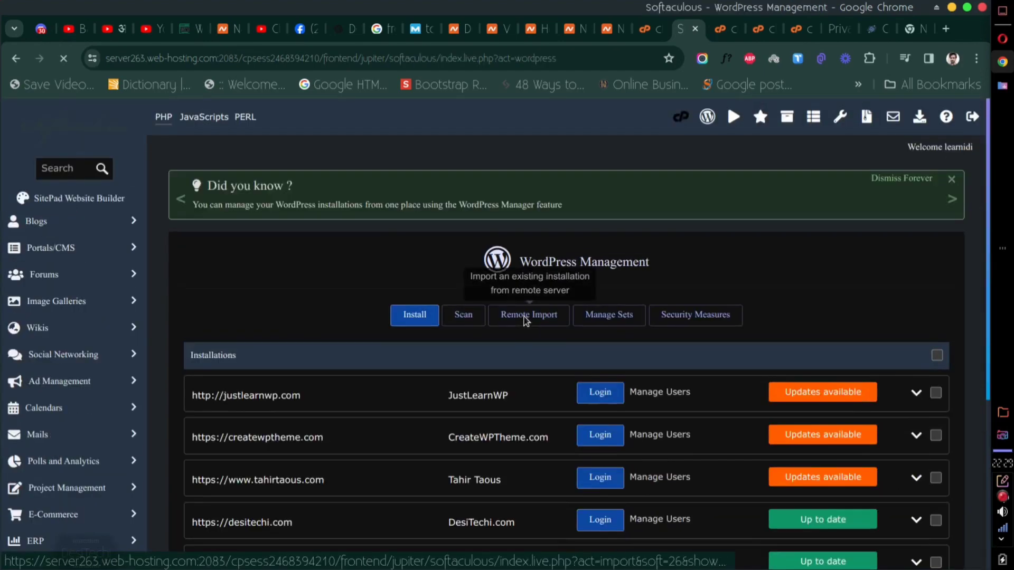
pyautogui.scroll(-1, 524, 322)
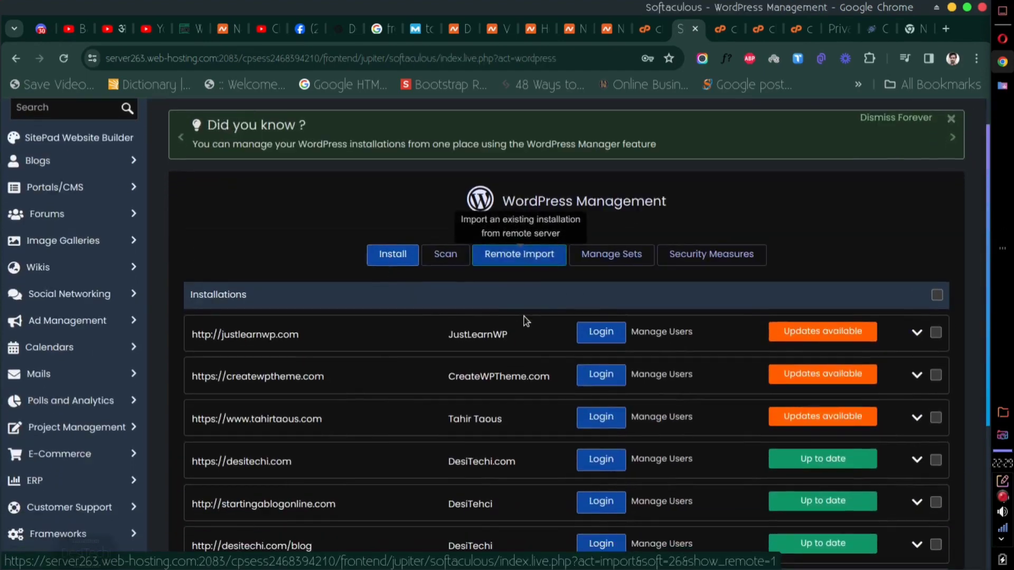
pyautogui.click(389, 263)
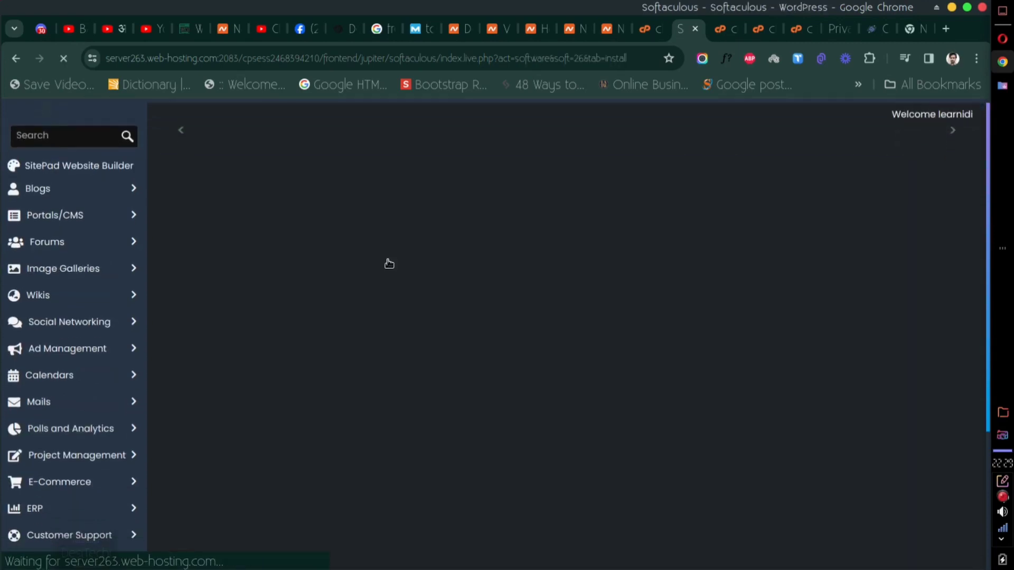
pyautogui.scroll(-3, 389, 263)
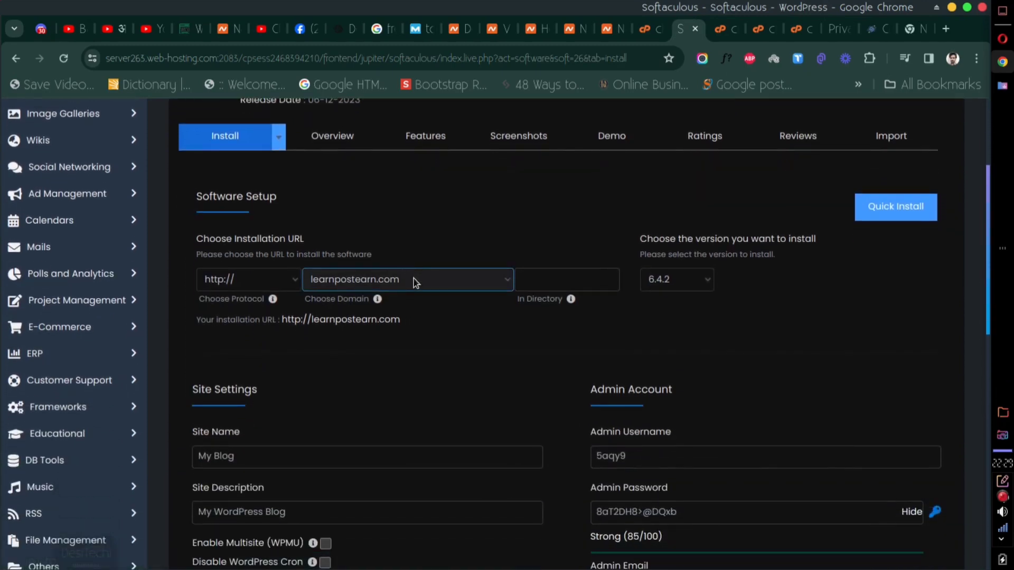
pyautogui.click(413, 278)
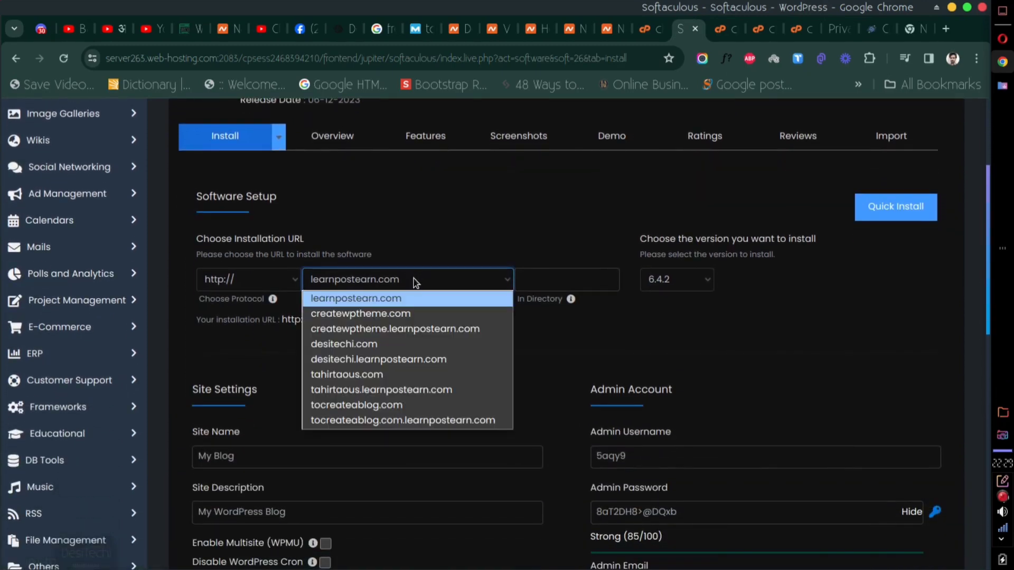
pyautogui.click(383, 407)
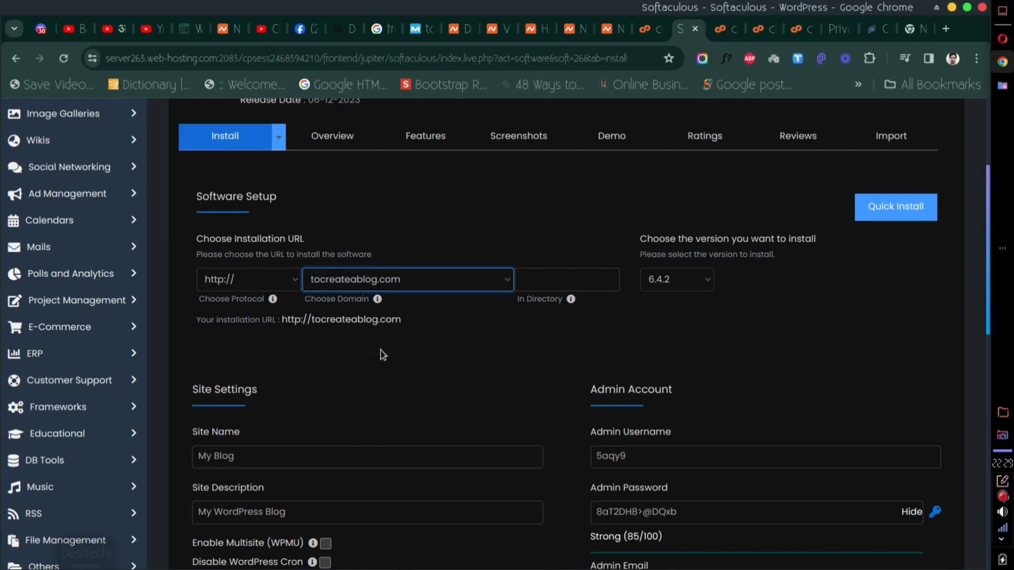
pyautogui.click(282, 283)
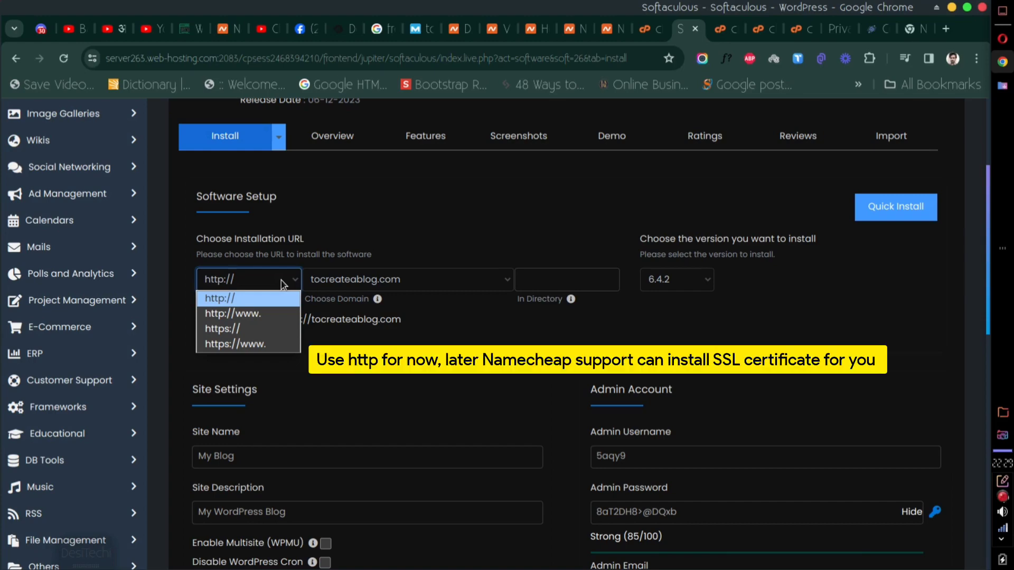
pyautogui.click(281, 283)
pyautogui.click(531, 272)
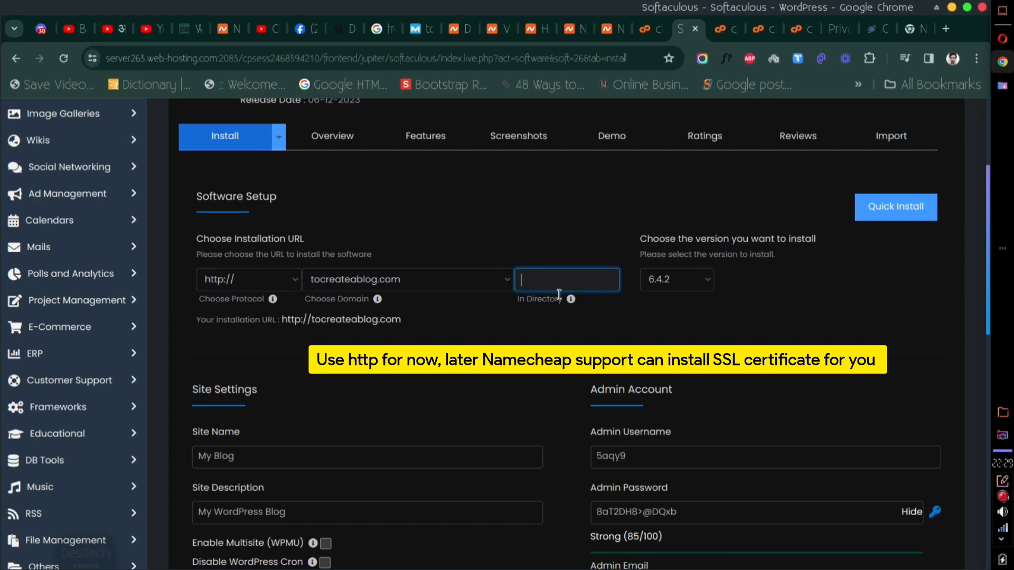
pyautogui.click(477, 341)
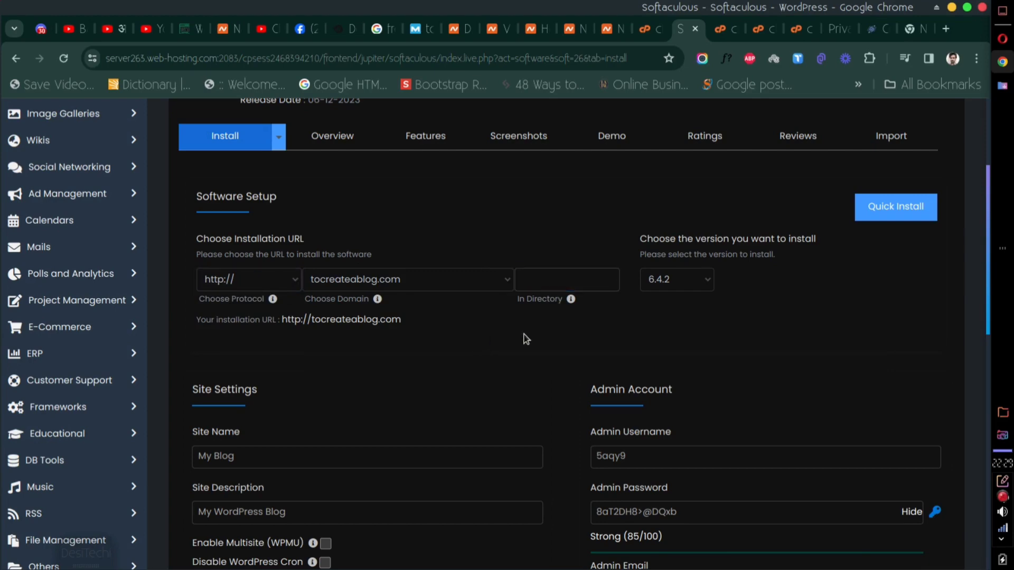
# Set the site name of the new WordPress installation to ToCreateAlog.
pyautogui.scroll(-2, 526, 339)
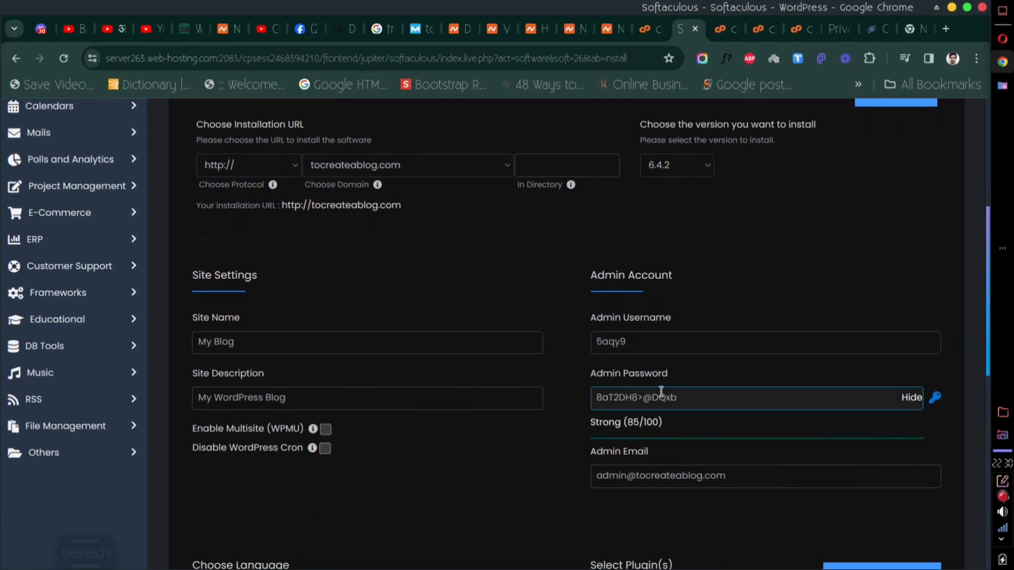
pyautogui.moveTo(249, 339); pyautogui.dragTo(191, 344)
pyautogui.write('ToCreateAlog')
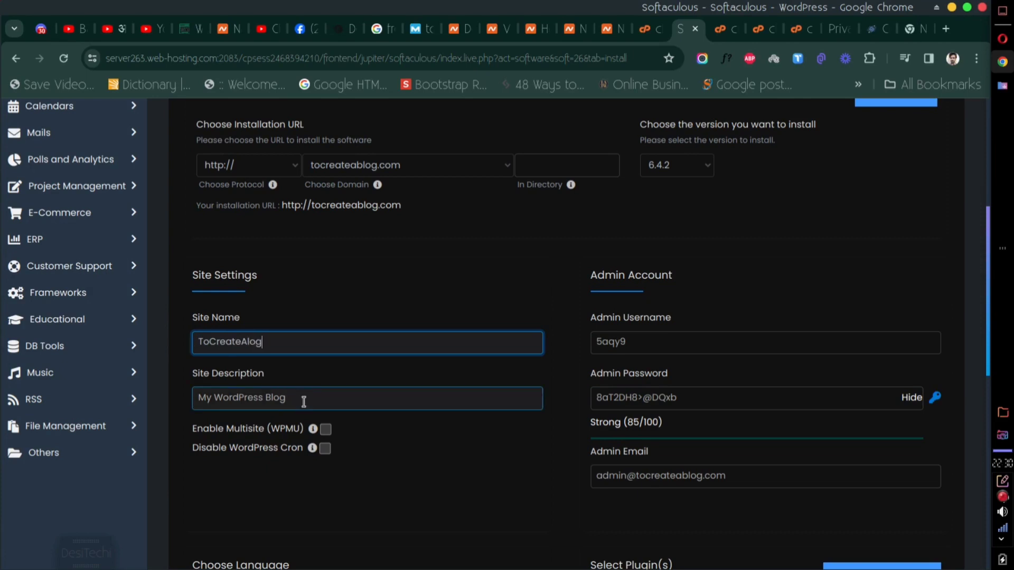
pyautogui.scroll(-2, 359, 409)
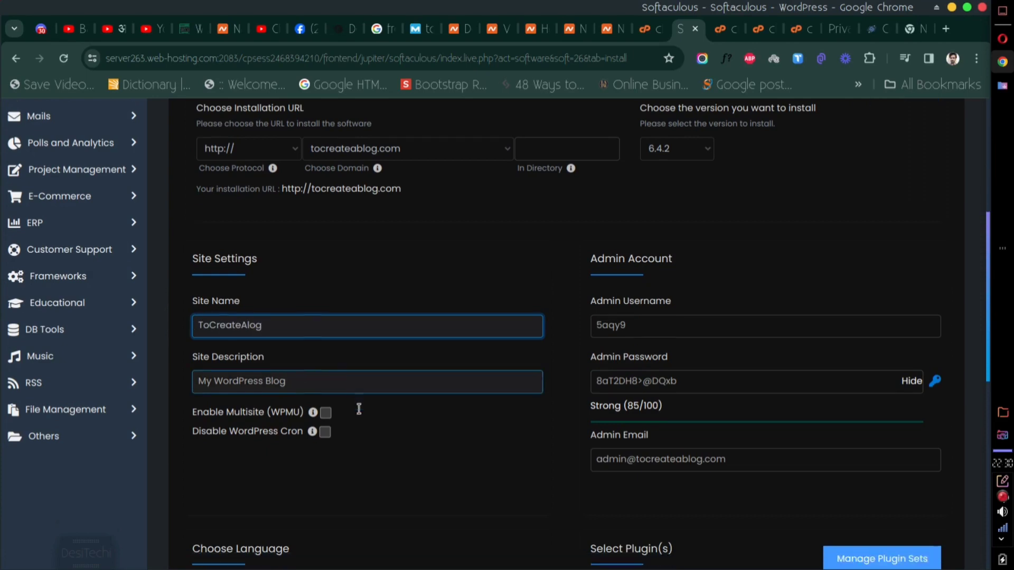
pyautogui.scroll(2, 359, 407)
pyautogui.scroll(1, 361, 413)
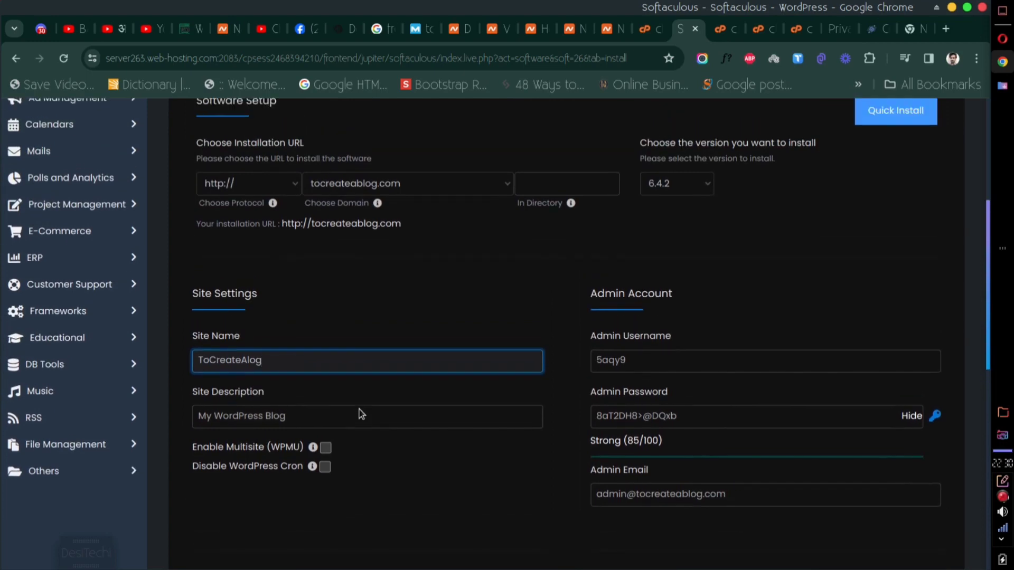
# Review the admin account, language, plugin, advanced and theme options of the WordPress installation form.
pyautogui.moveTo(591, 294); pyautogui.dragTo(679, 296)
pyautogui.click(680, 361)
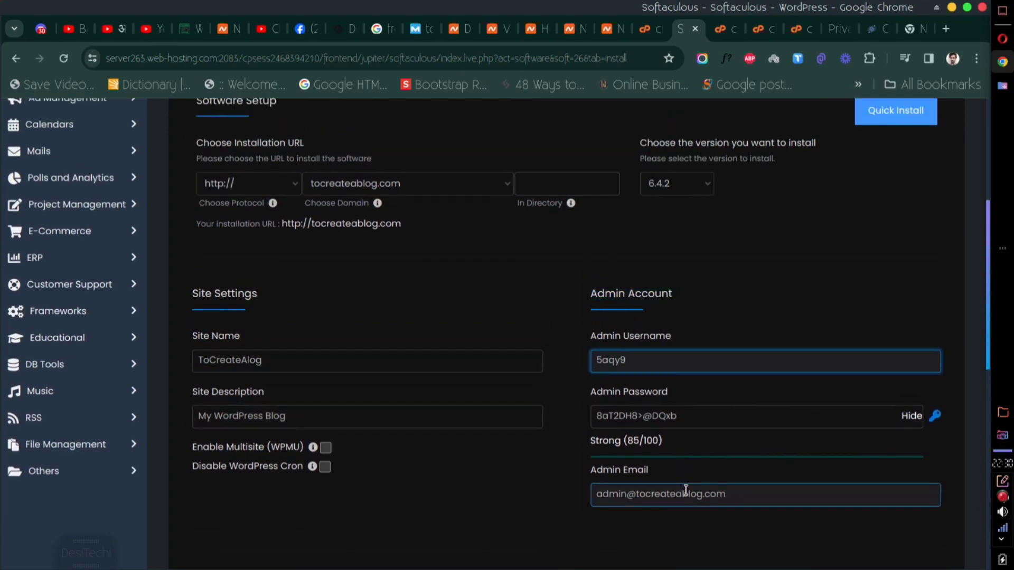
pyautogui.scroll(-5, 686, 489)
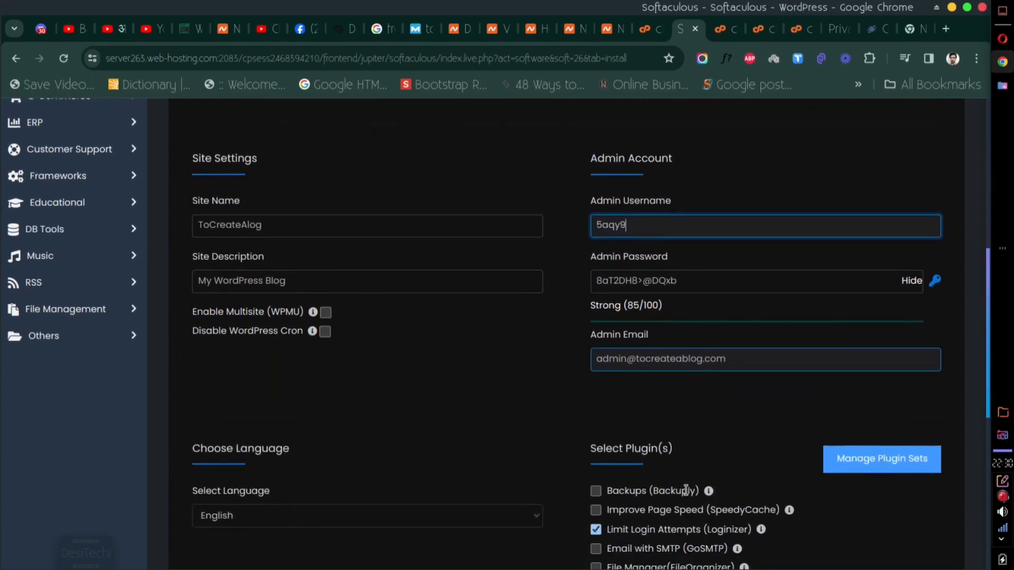
pyautogui.scroll(-5, 685, 490)
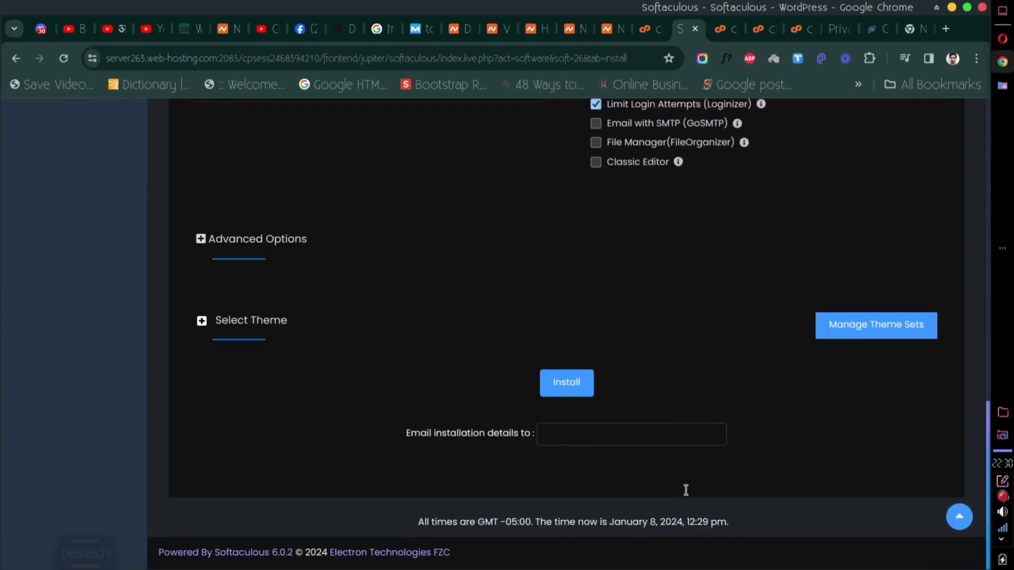
pyautogui.scroll(3, 688, 494)
pyautogui.scroll(1, 687, 494)
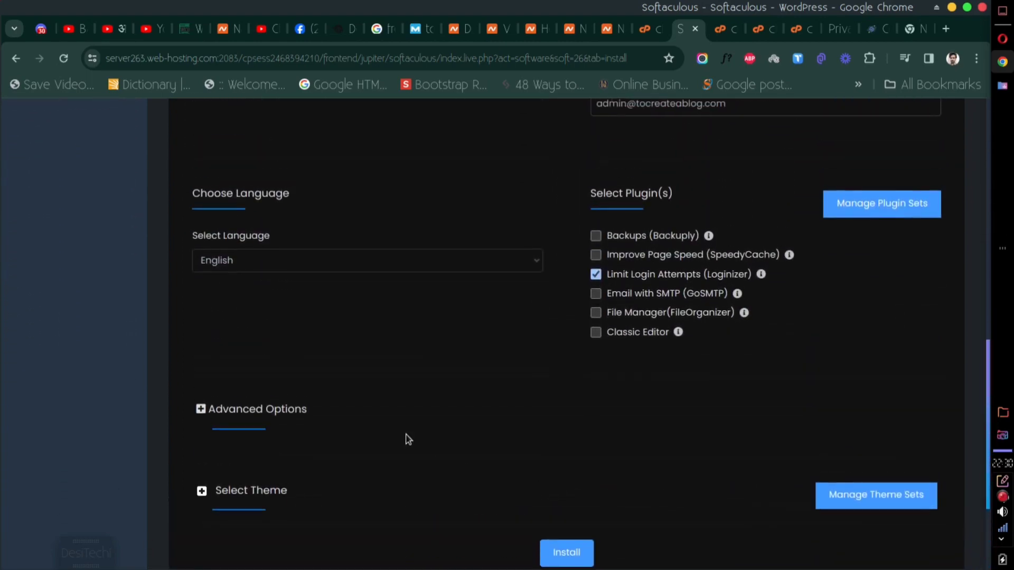
pyautogui.scroll(-3, 406, 438)
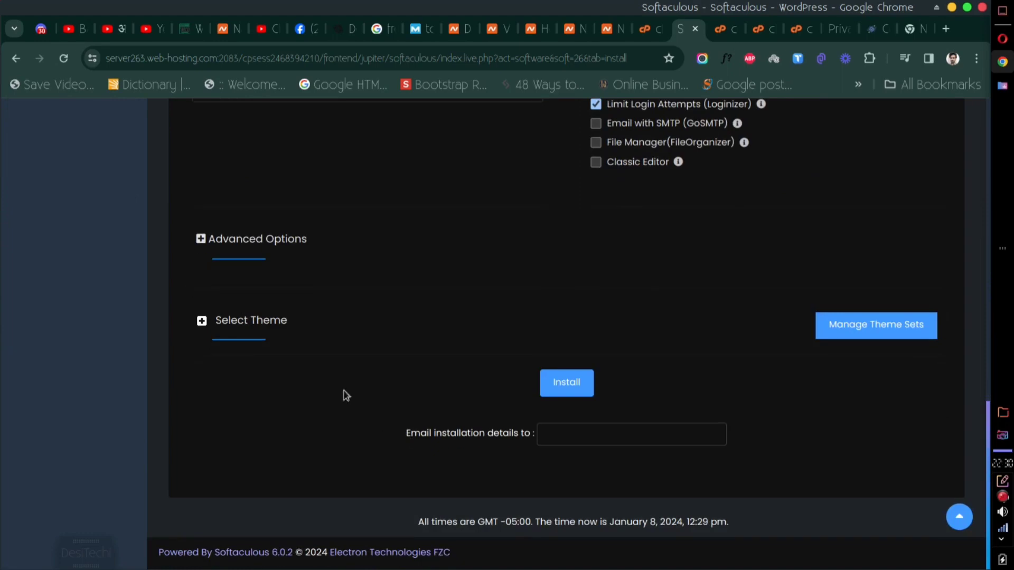
pyautogui.click(201, 239)
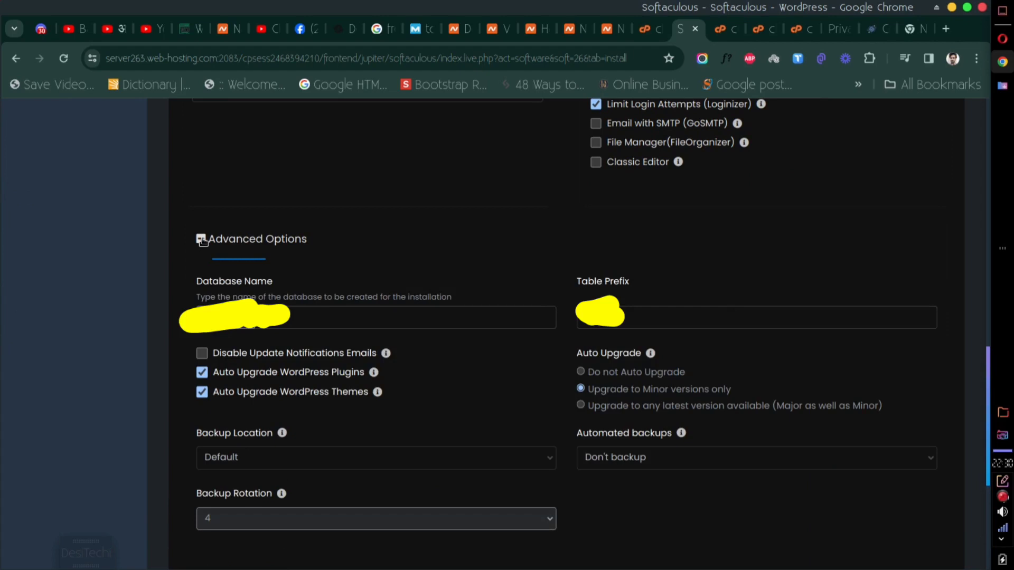
pyautogui.click(201, 240)
pyautogui.scroll(-2, 205, 326)
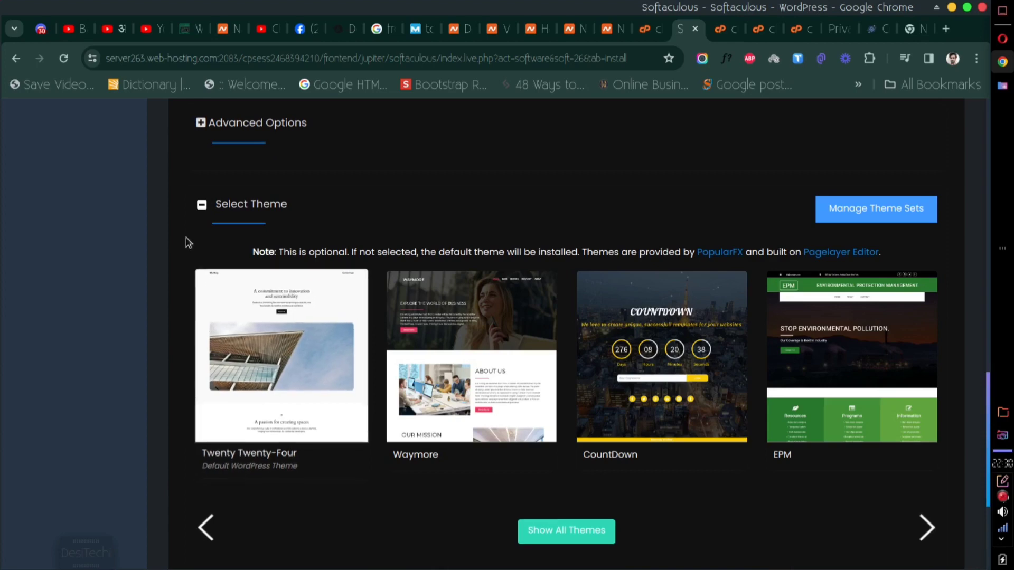
pyautogui.click(200, 208)
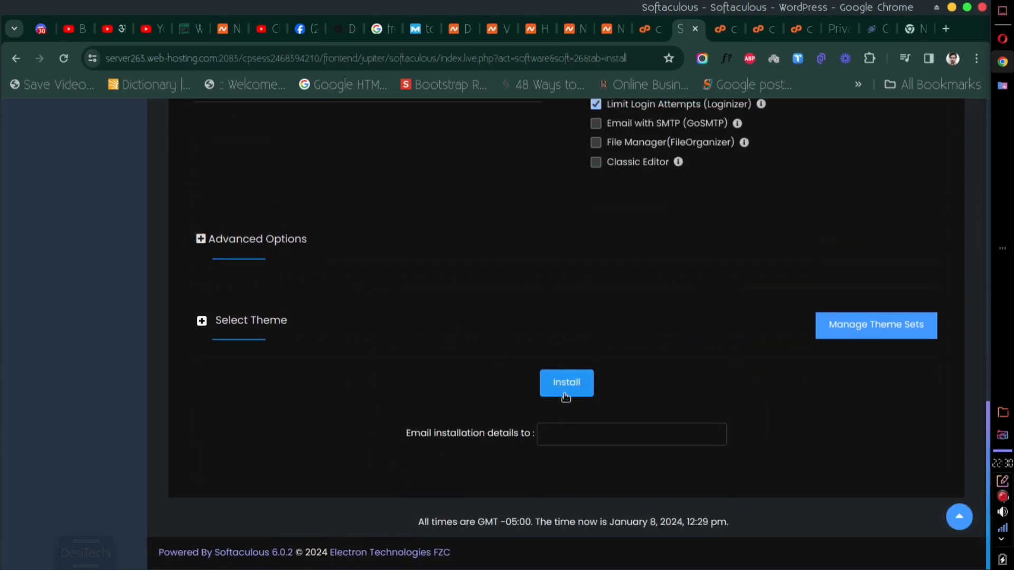
pyautogui.click(564, 431)
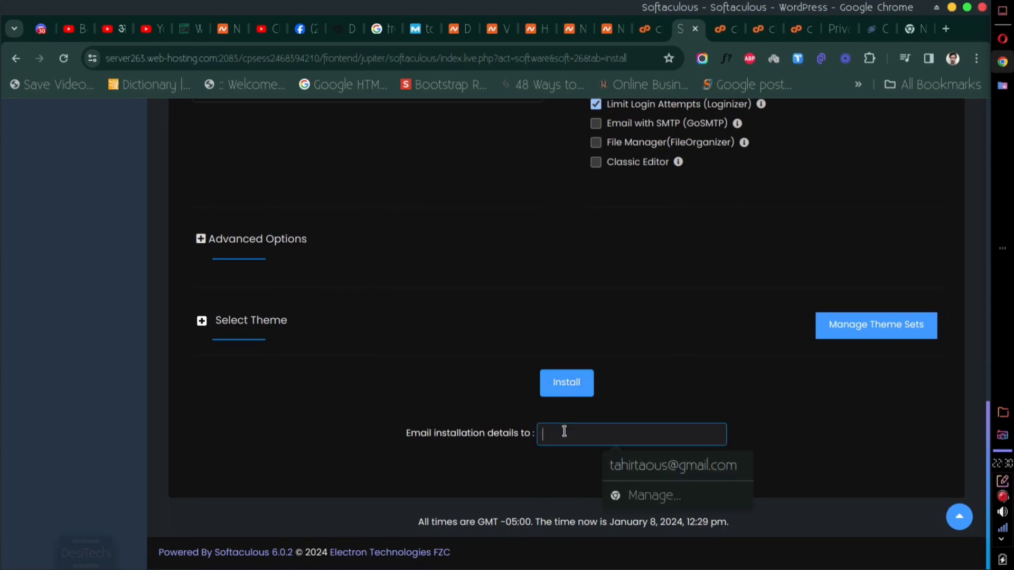
pyautogui.click(622, 464)
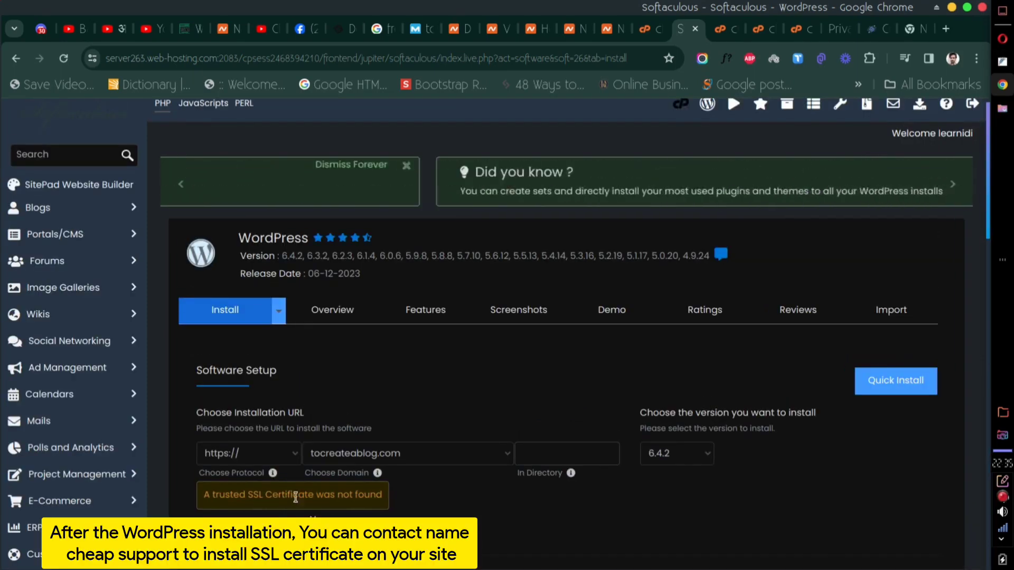
pyautogui.click(283, 458)
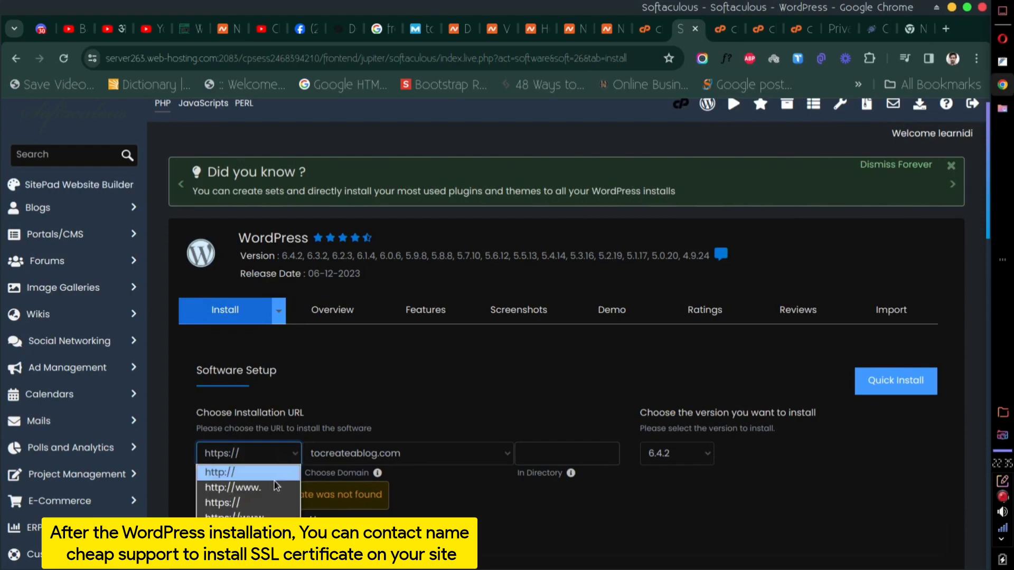
pyautogui.click(270, 472)
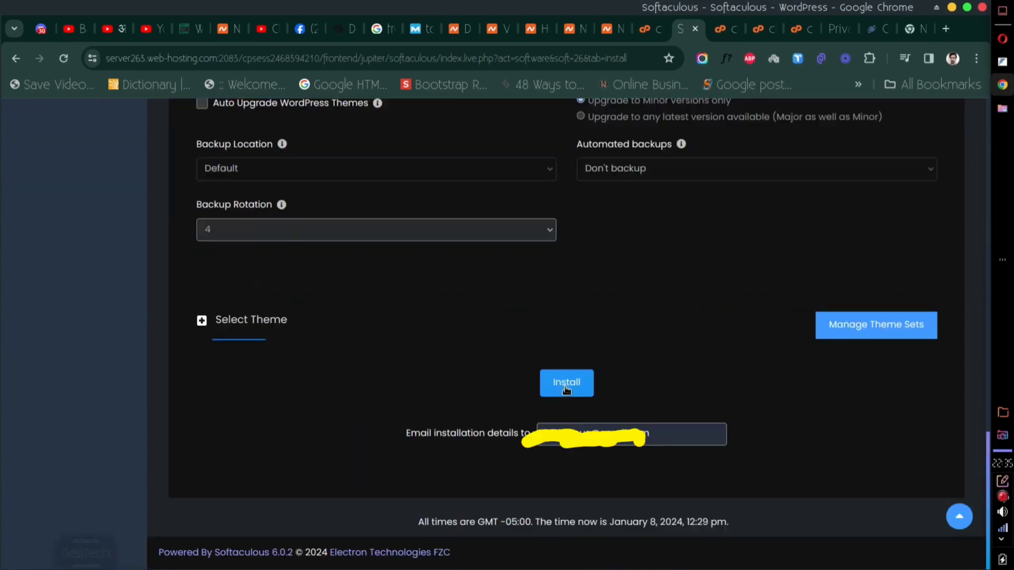
pyautogui.click(565, 388)
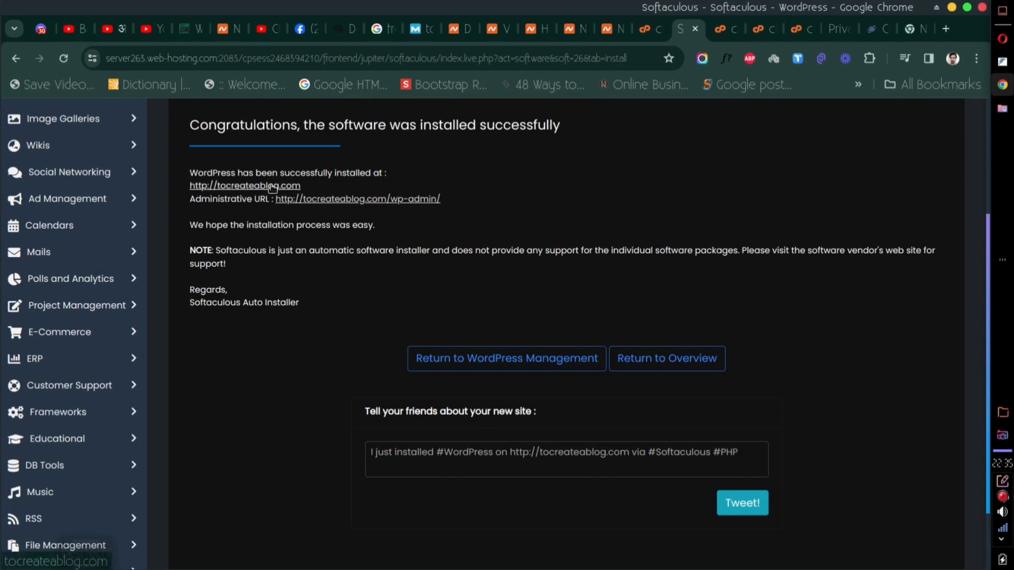
# Open the newly installed tocreateablog.com site and look through its whole homepage.
pyautogui.click(273, 186)
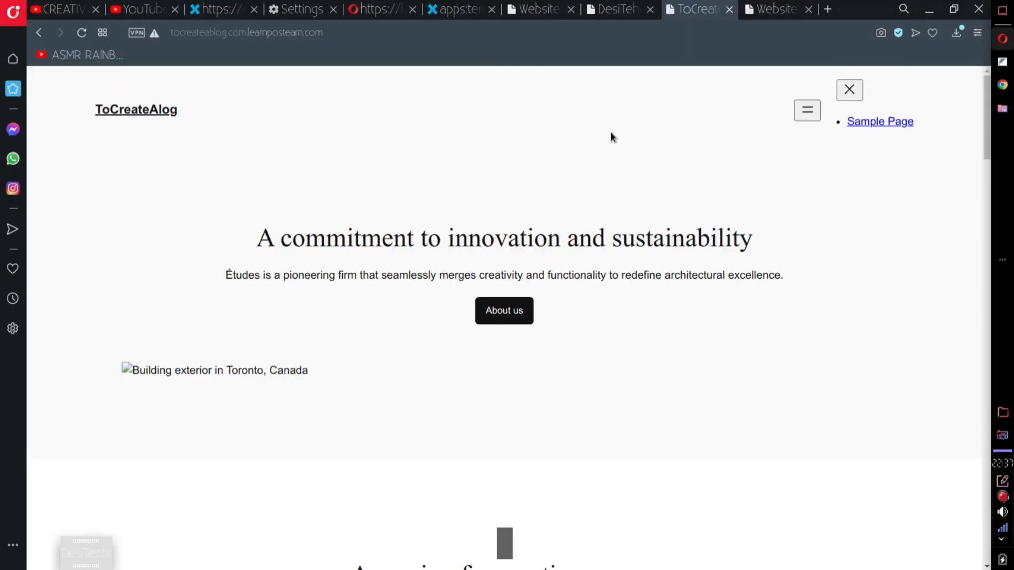
pyautogui.scroll(-3, 610, 135)
pyautogui.scroll(-20, 610, 137)
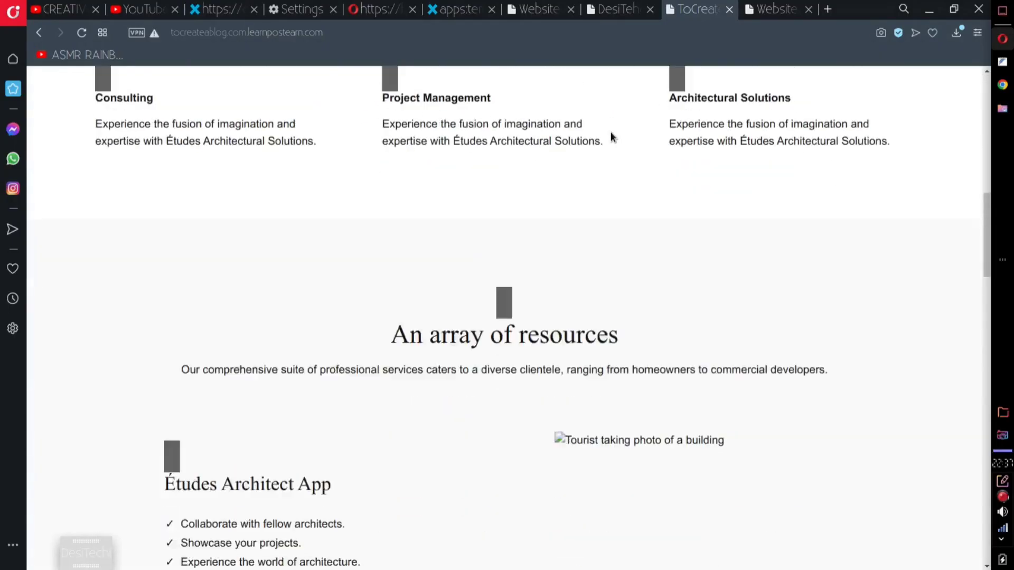
pyautogui.scroll(-12, 611, 132)
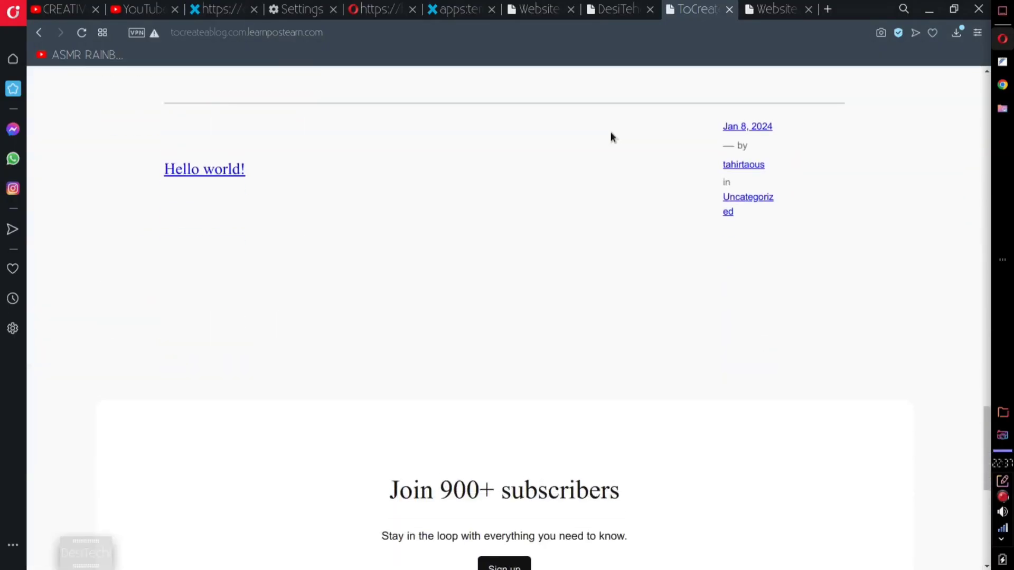
pyautogui.scroll(15, 610, 132)
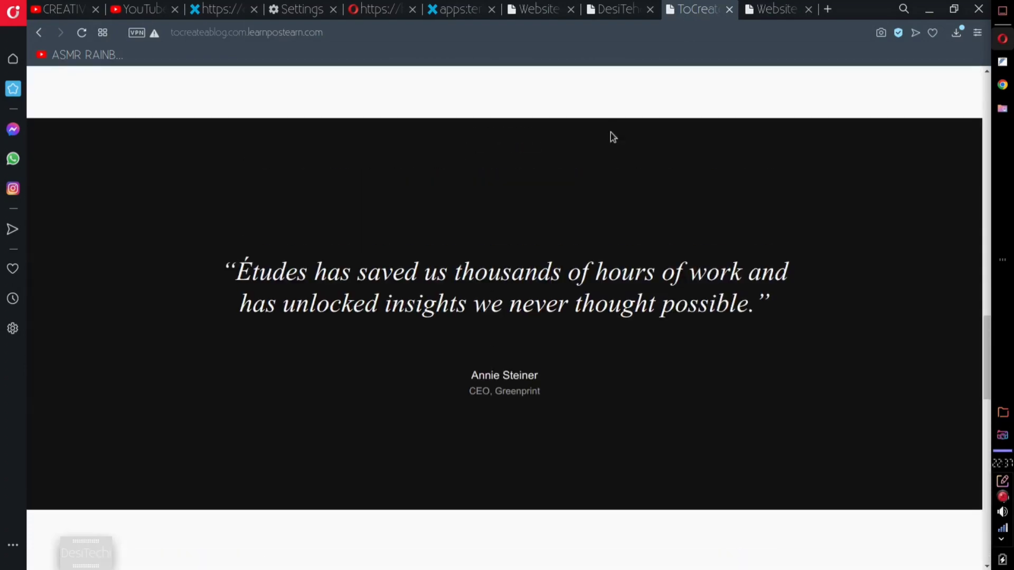
pyautogui.scroll(6, 611, 110)
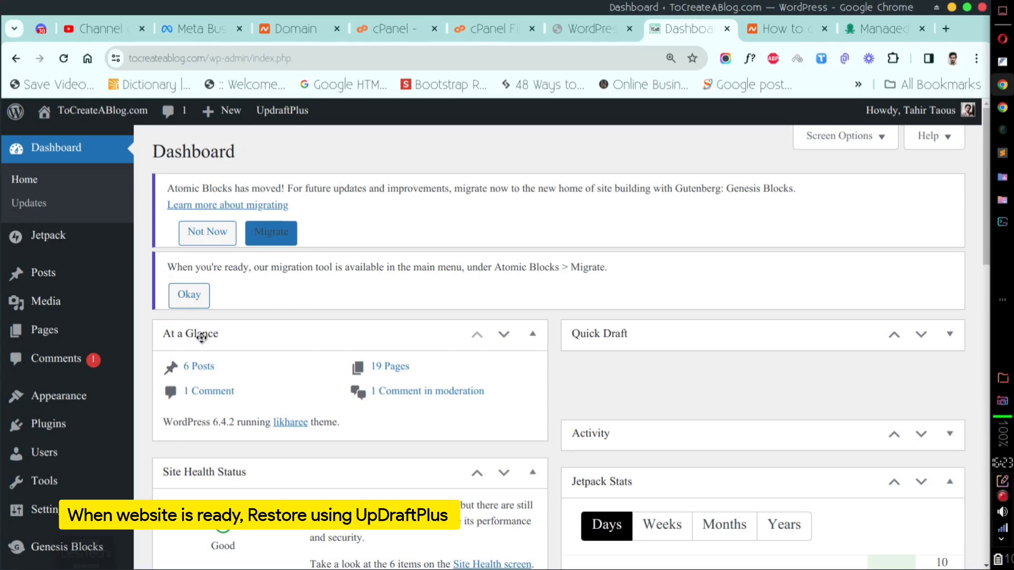
# Check the installed plugins in the WordPress dashboard for UpdraftPlus and open its Backup/Restore administration page.
pyautogui.moveTo(89, 427)
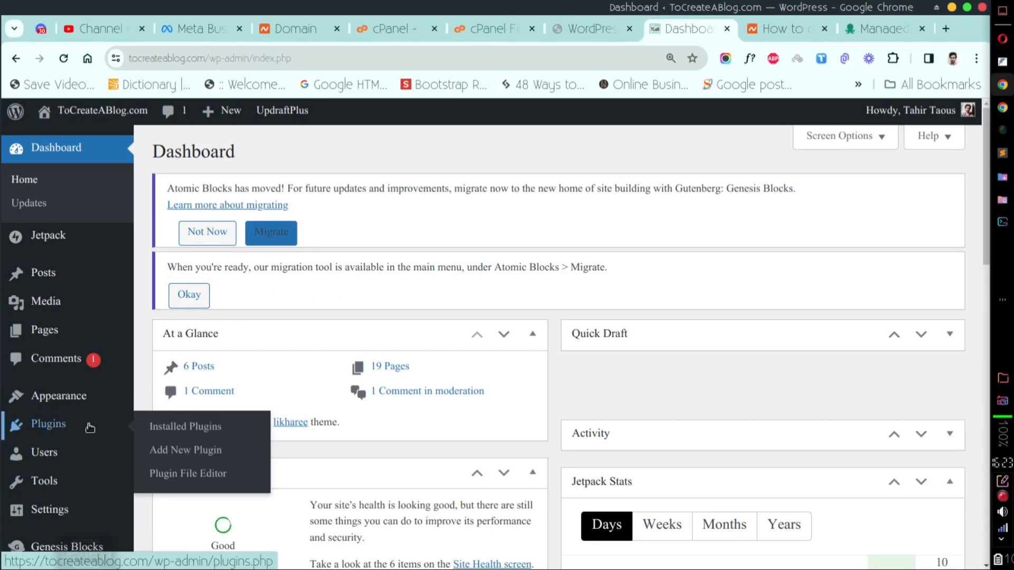
pyautogui.click(181, 434)
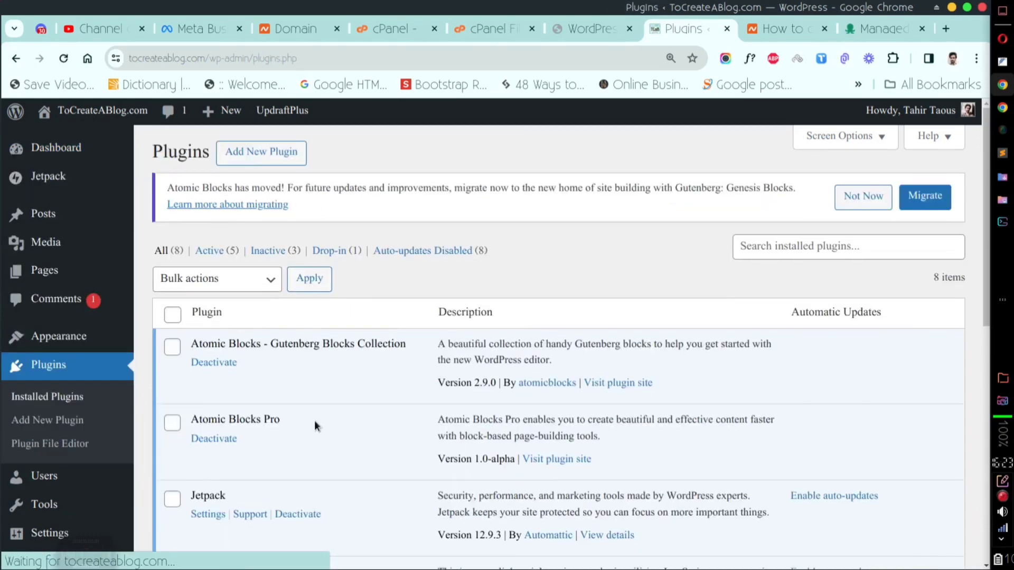
pyautogui.scroll(-2, 314, 426)
pyautogui.scroll(-7, 315, 421)
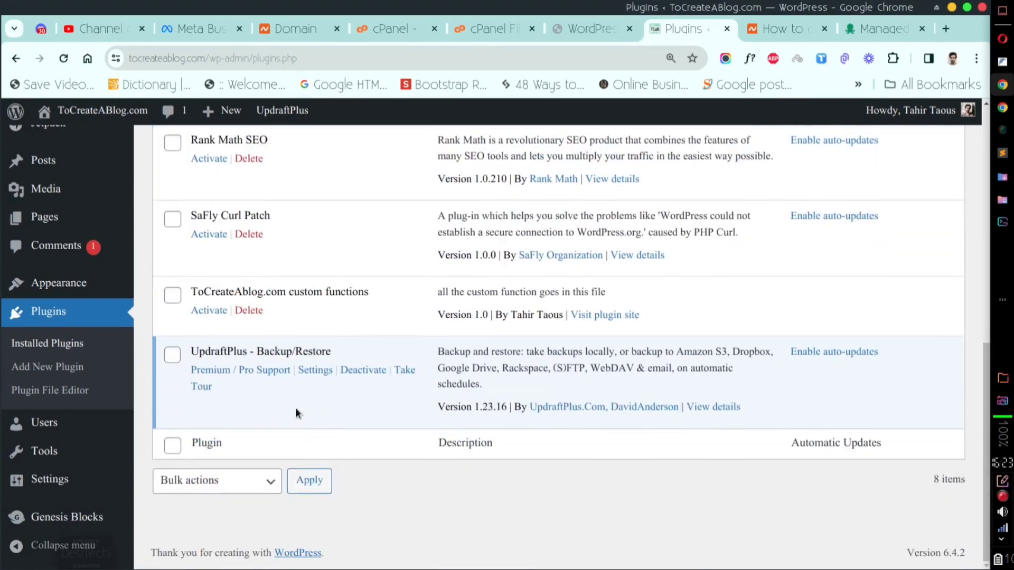
pyautogui.moveTo(122, 479)
pyautogui.click(173, 487)
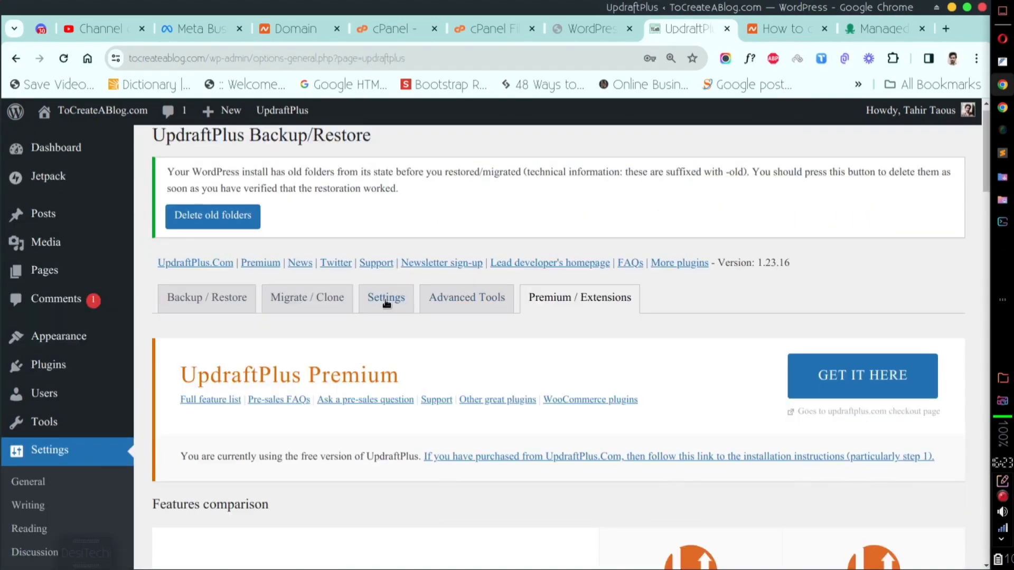
# Examine the remote storage choices in the UpdraftPlus settings and its Backup / Restore section.
pyautogui.click(384, 299)
pyautogui.scroll(-6, 384, 298)
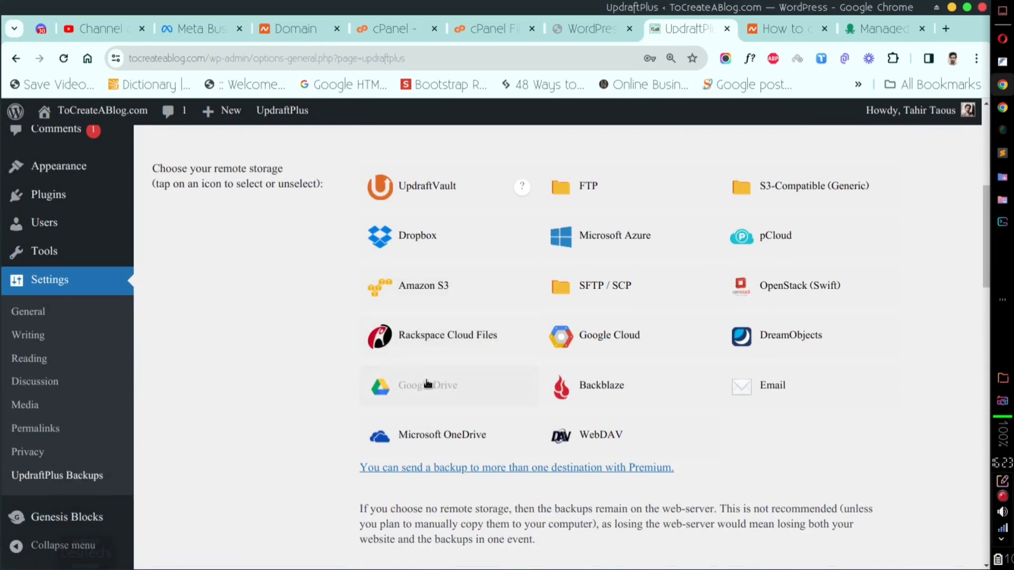
pyautogui.scroll(7, 429, 340)
pyautogui.click(224, 325)
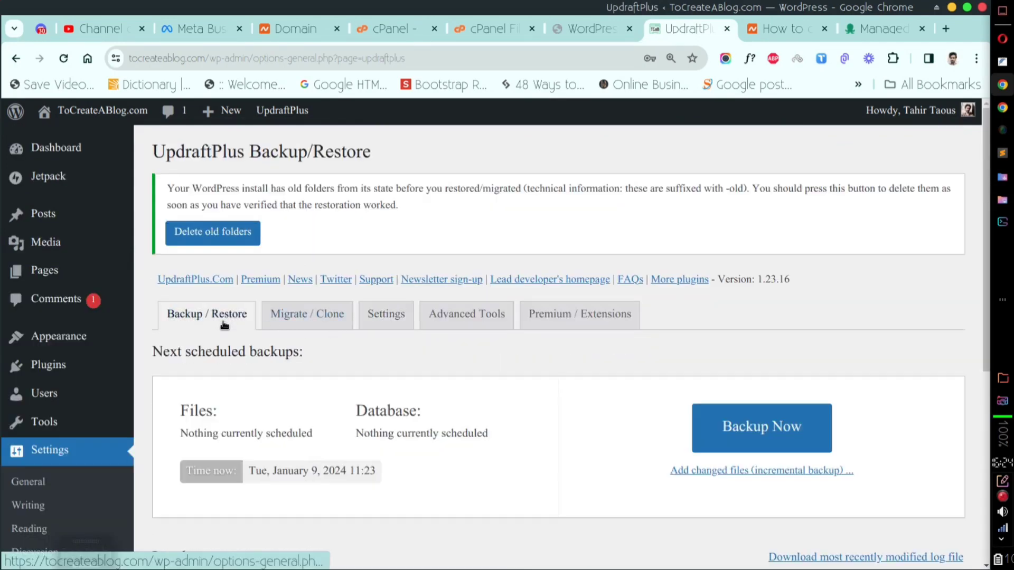
pyautogui.scroll(-5, 395, 372)
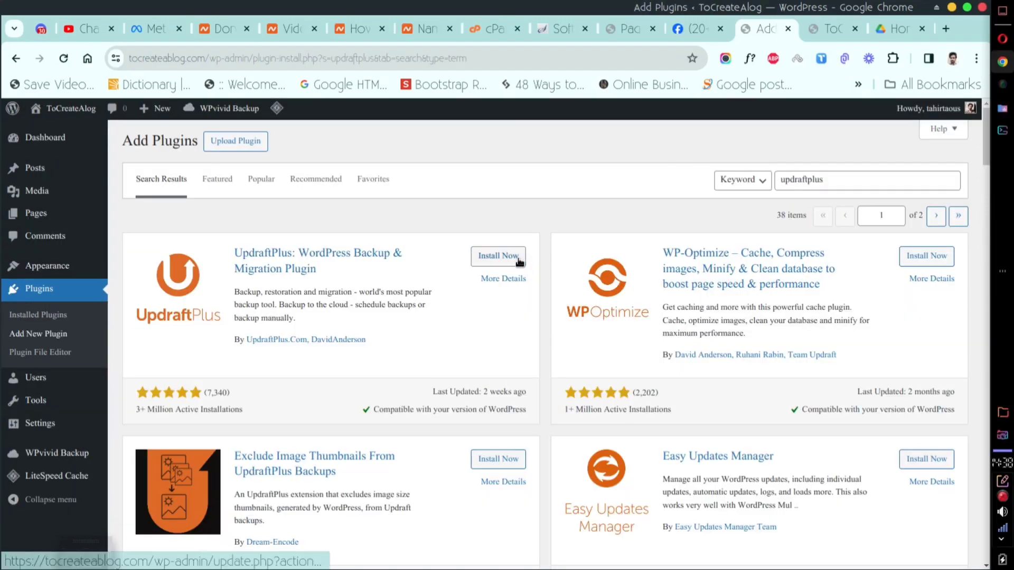
# Install and activate the UpdraftPlus: WordPress Backup & Migration Plugin and rescan its local folder for new backup sets.
pyautogui.click(518, 261)
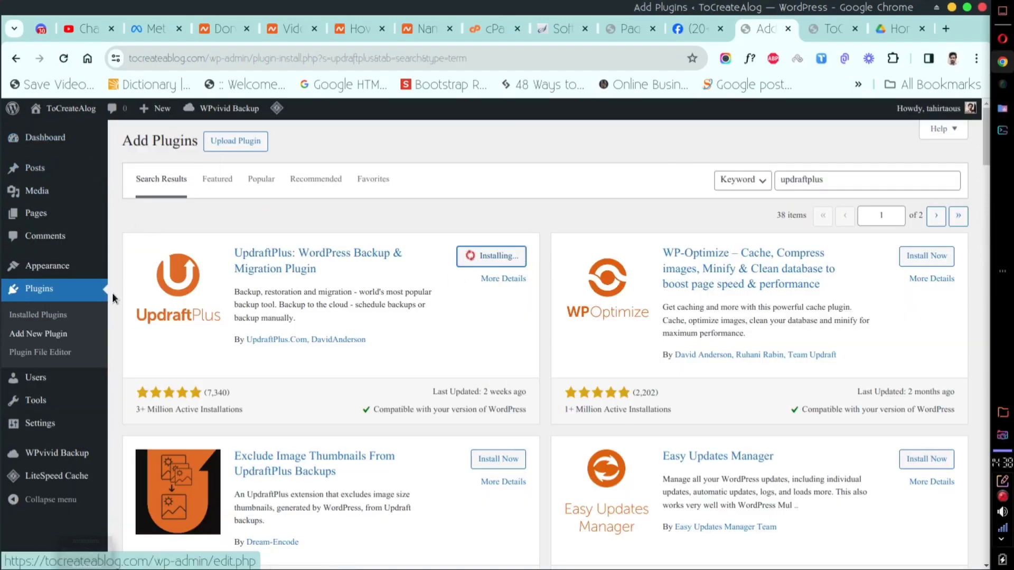
pyautogui.click(503, 258)
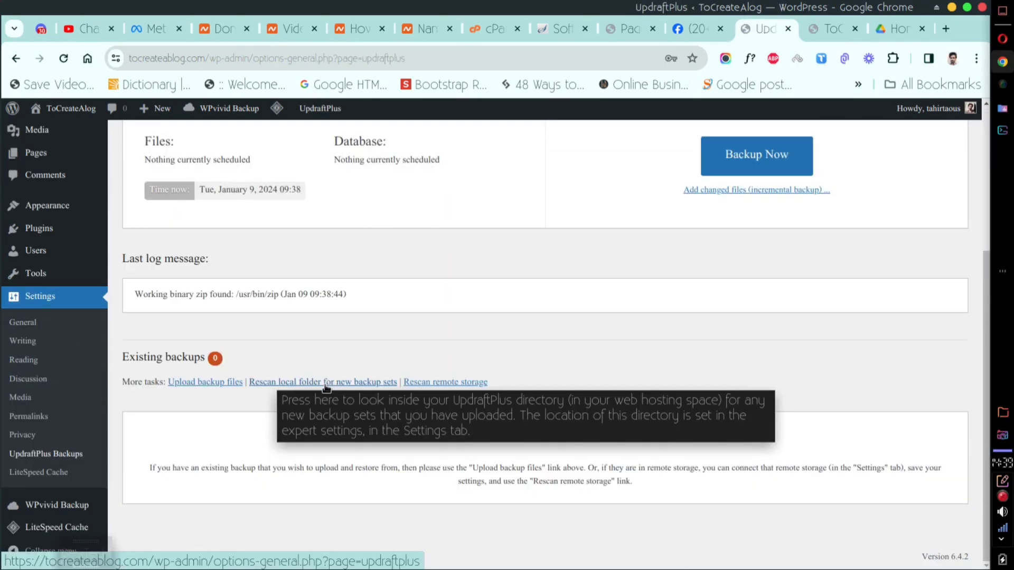
pyautogui.click(326, 387)
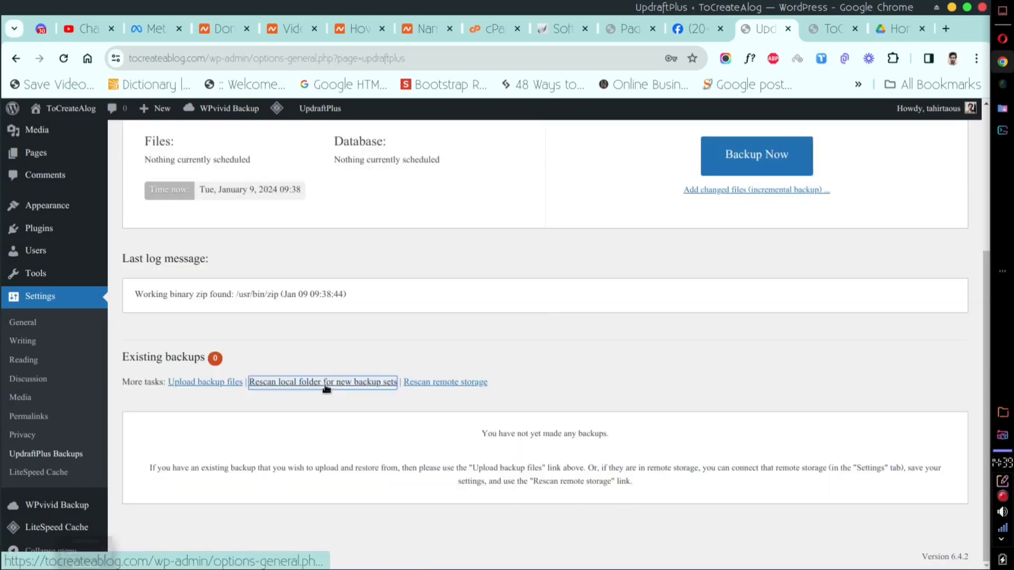
# Choose Google Drive as the remote storage in the UpdraftPlus settings and save the changes.
pyautogui.scroll(4, 326, 388)
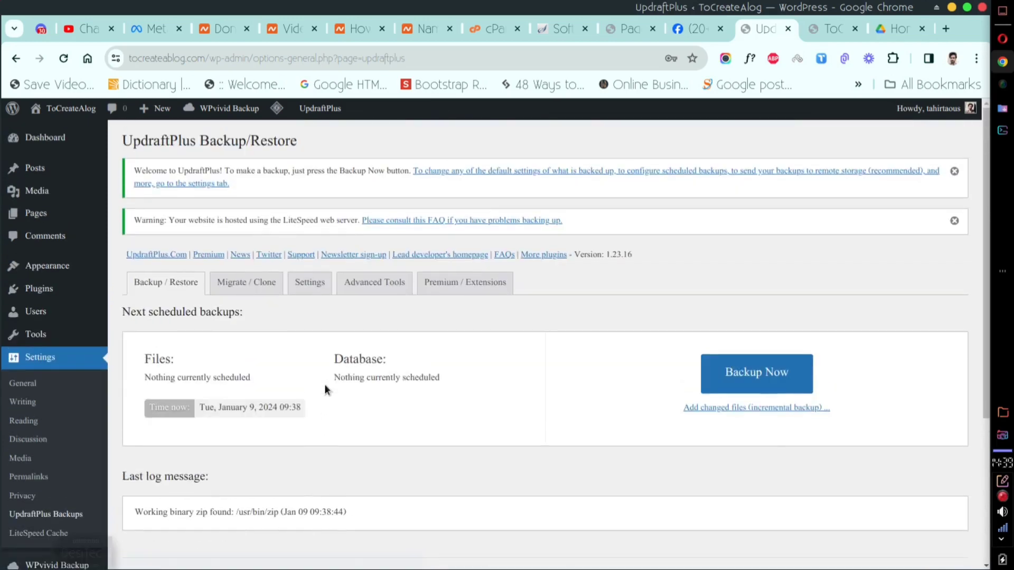
pyautogui.click(310, 283)
pyautogui.scroll(-4, 310, 284)
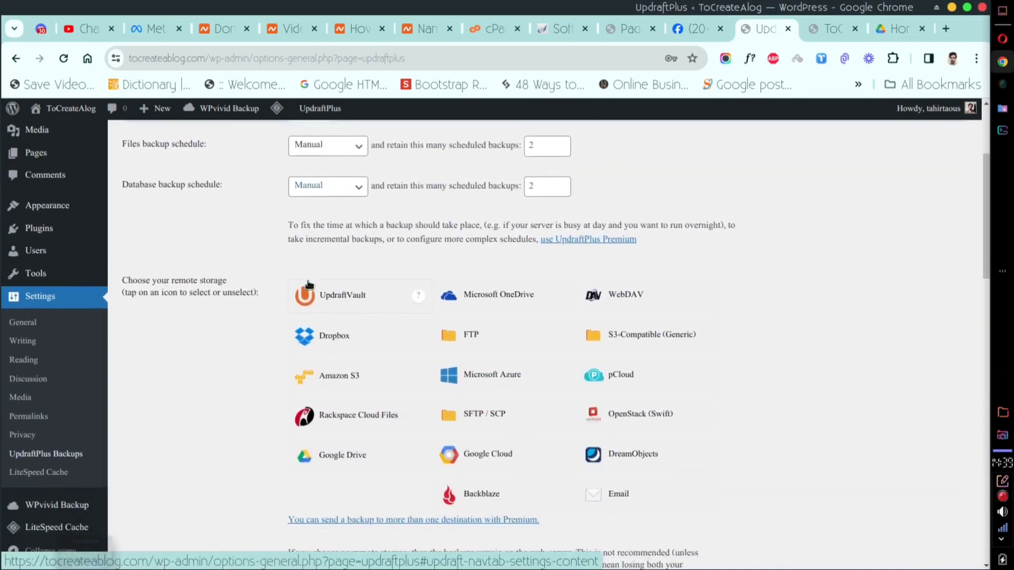
pyautogui.click(344, 407)
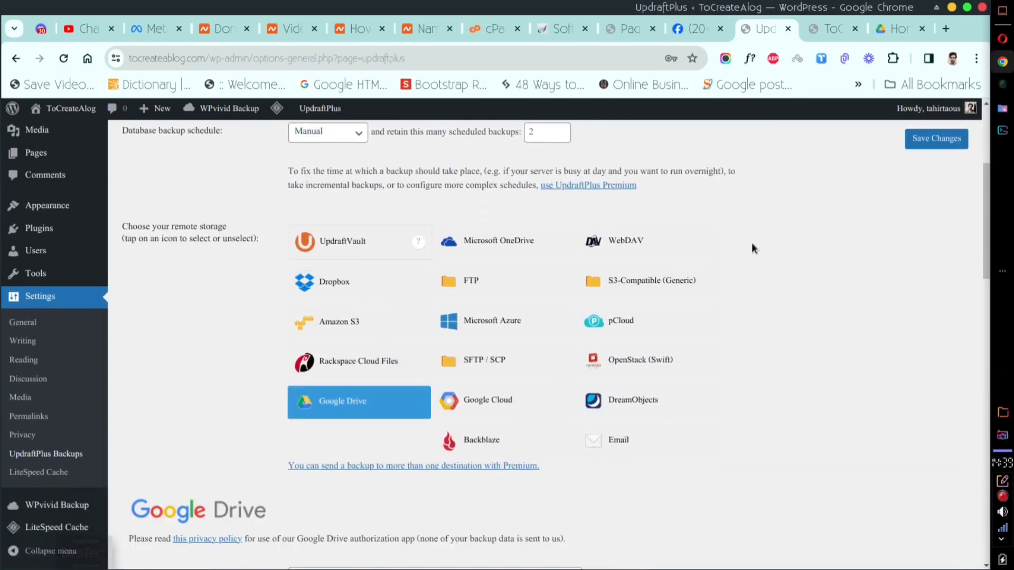
pyautogui.click(307, 508)
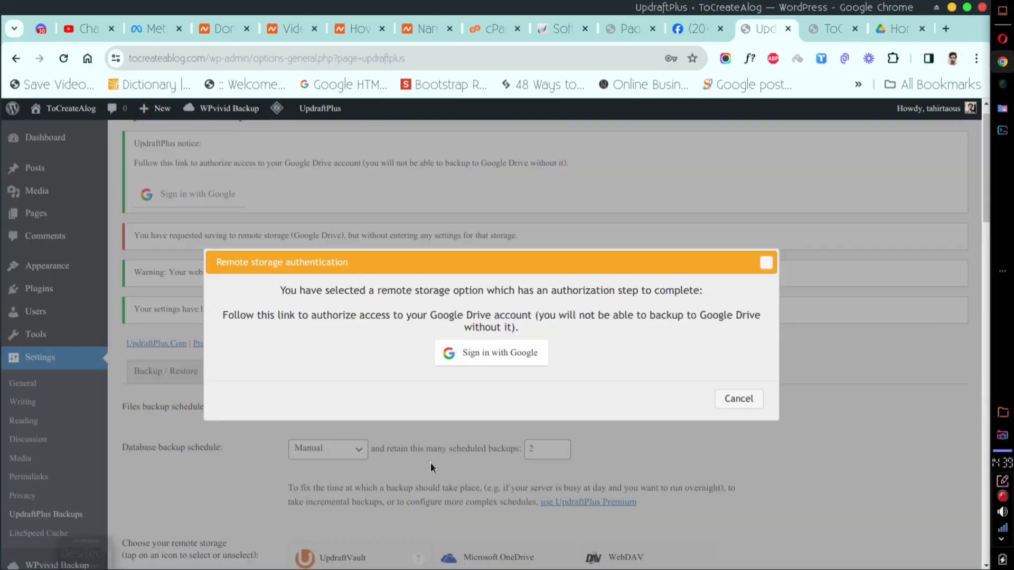
# Authorize UpdraftPlus to access Google Drive with the site owner's Google account and complete the setup.
pyautogui.click(487, 354)
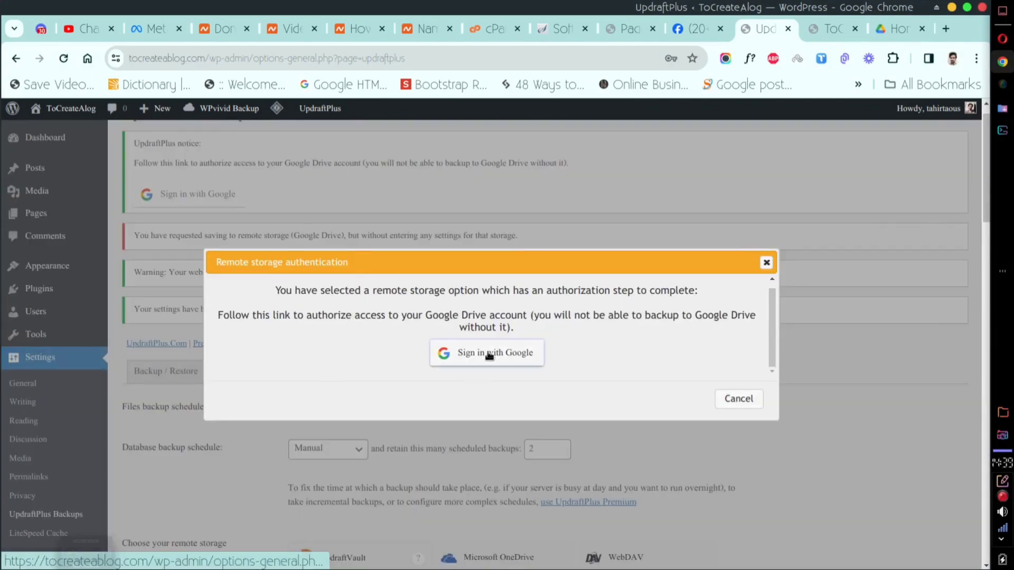
pyautogui.click(465, 347)
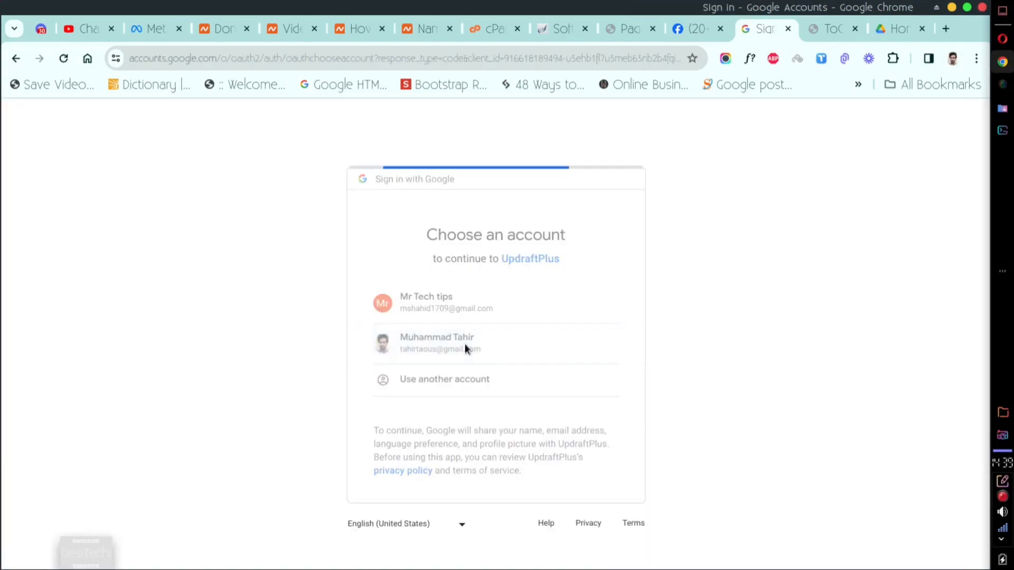
pyautogui.click(564, 515)
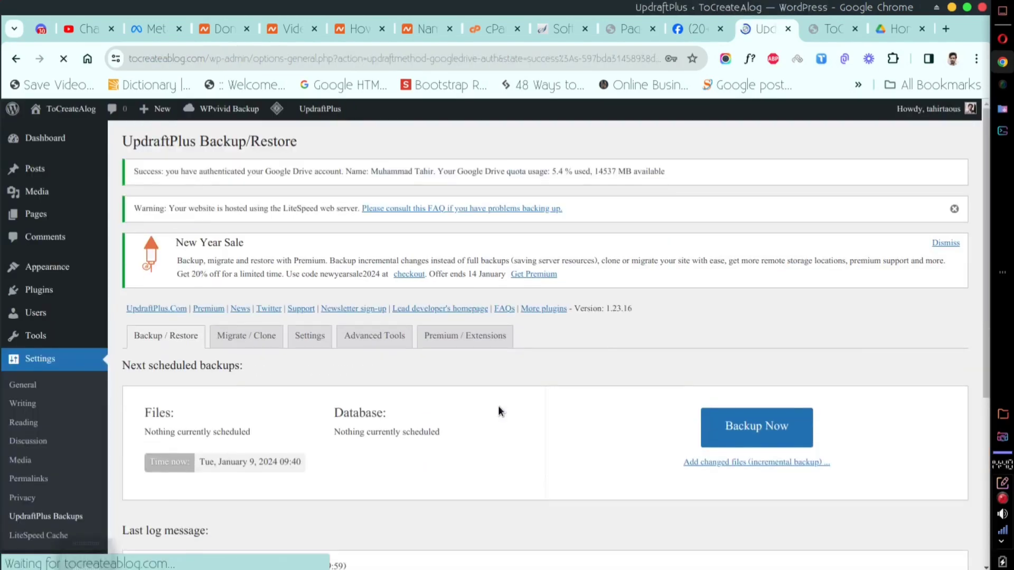
# Rescan the remote storage from the existing backups section and accept adding all backups stored there.
pyautogui.scroll(-3, 676, 315)
pyautogui.scroll(-2, 676, 314)
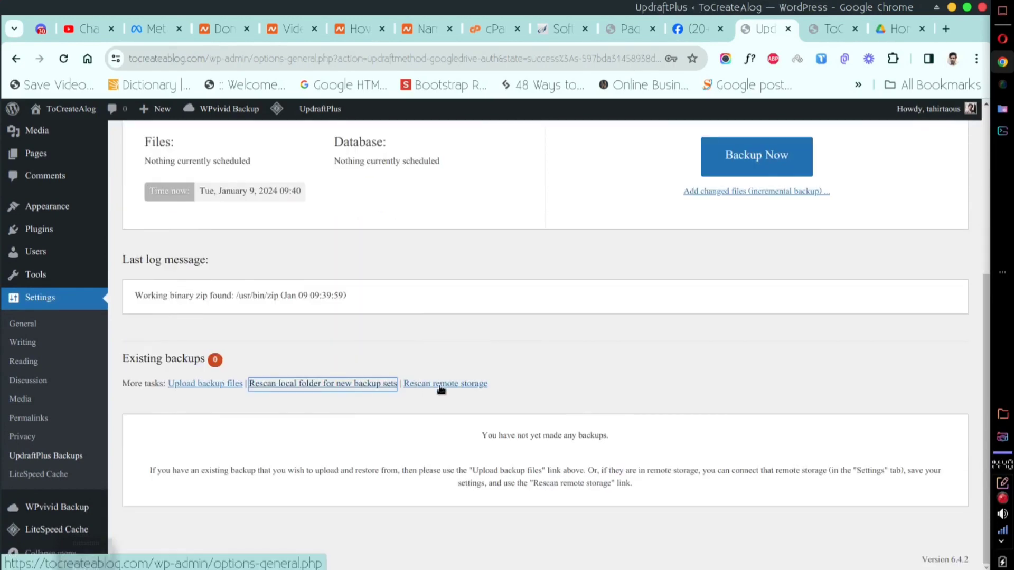
pyautogui.click(441, 384)
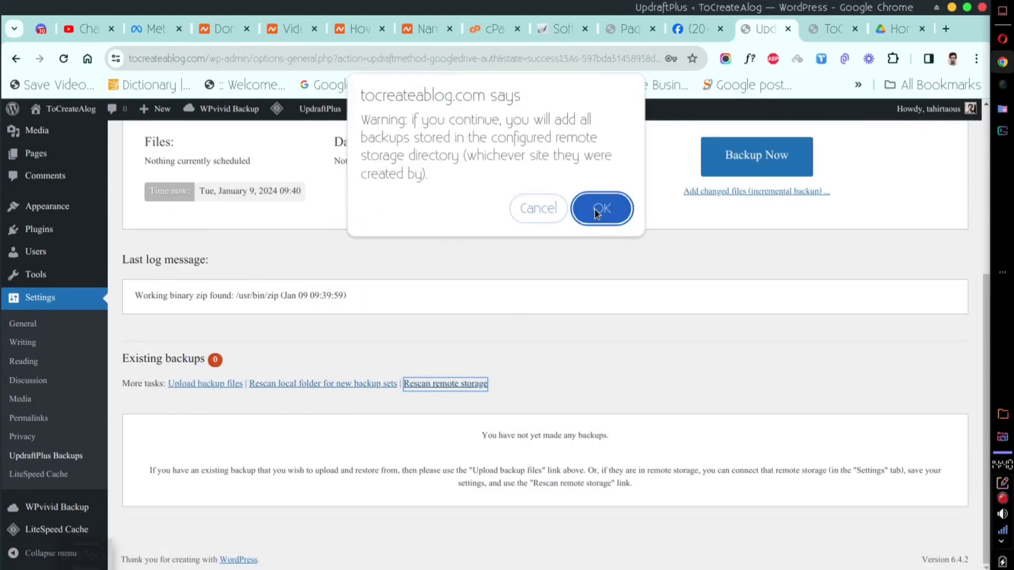
pyautogui.click(596, 210)
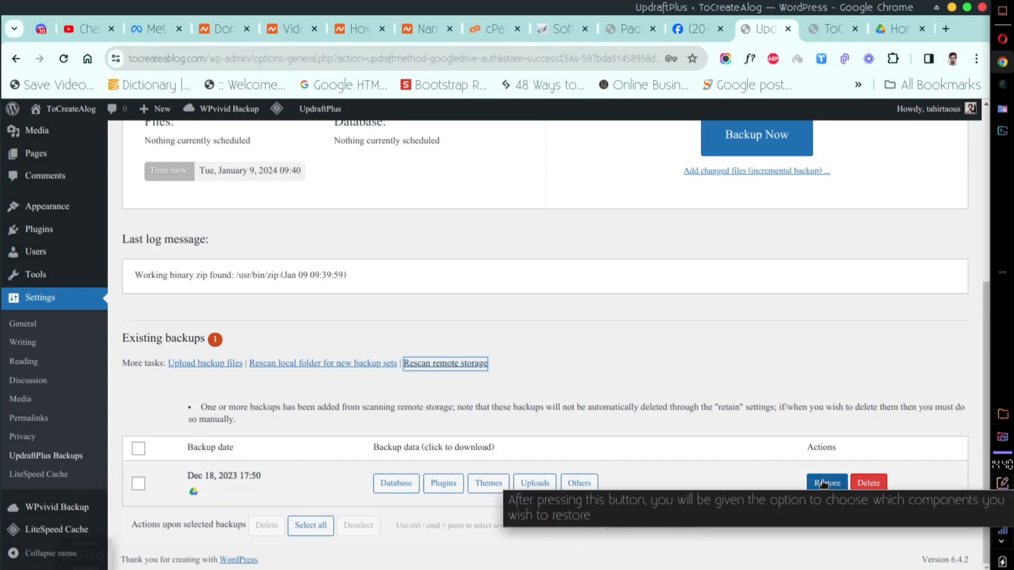
# Open the tocreateablog.com site in a new tab, look through its homepage and return to the UpdraftPlus backups.
pyautogui.moveTo(84, 129)
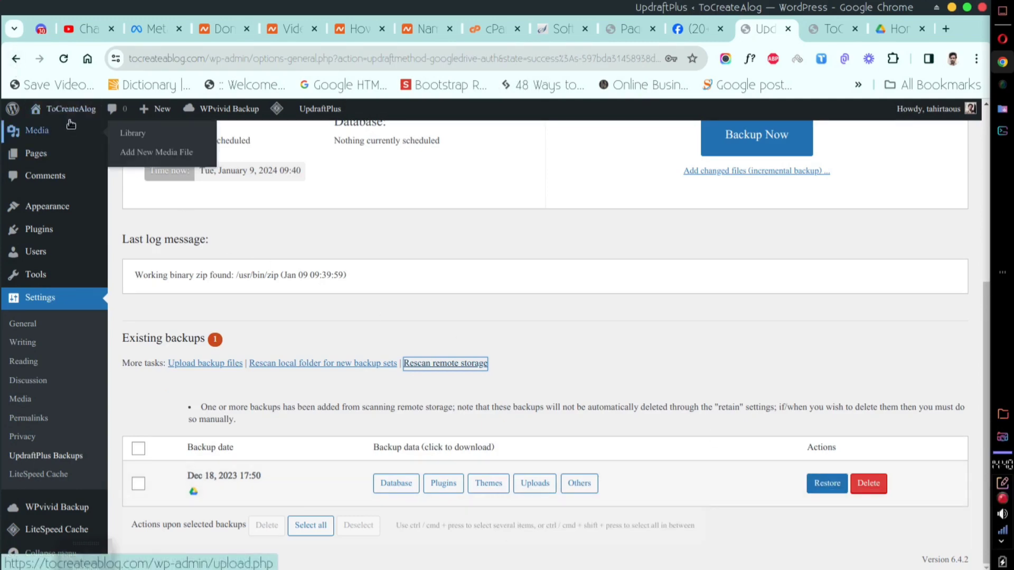
pyautogui.moveTo(76, 111)
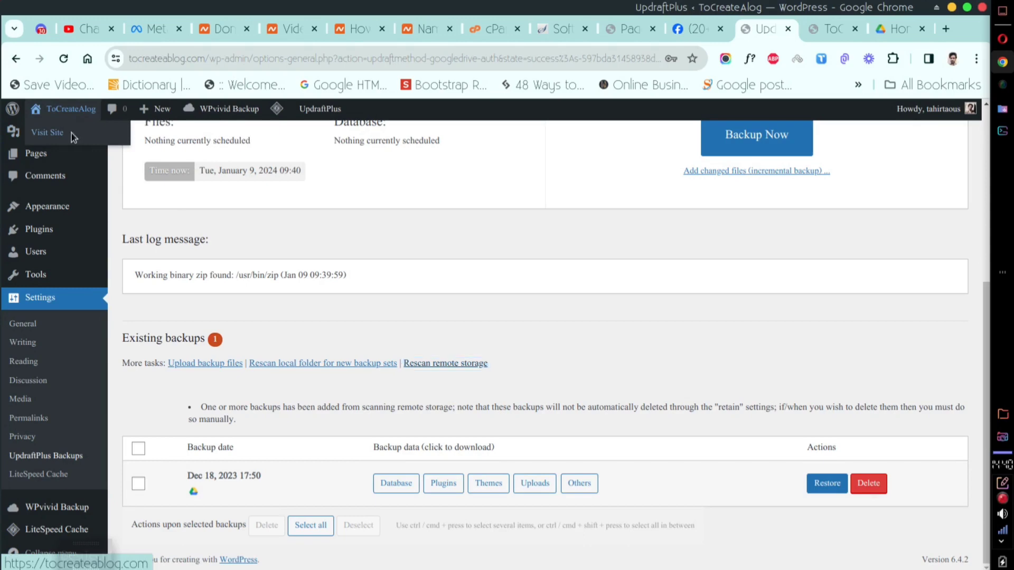
pyautogui.rightClick(71, 134)
pyautogui.click(83, 147)
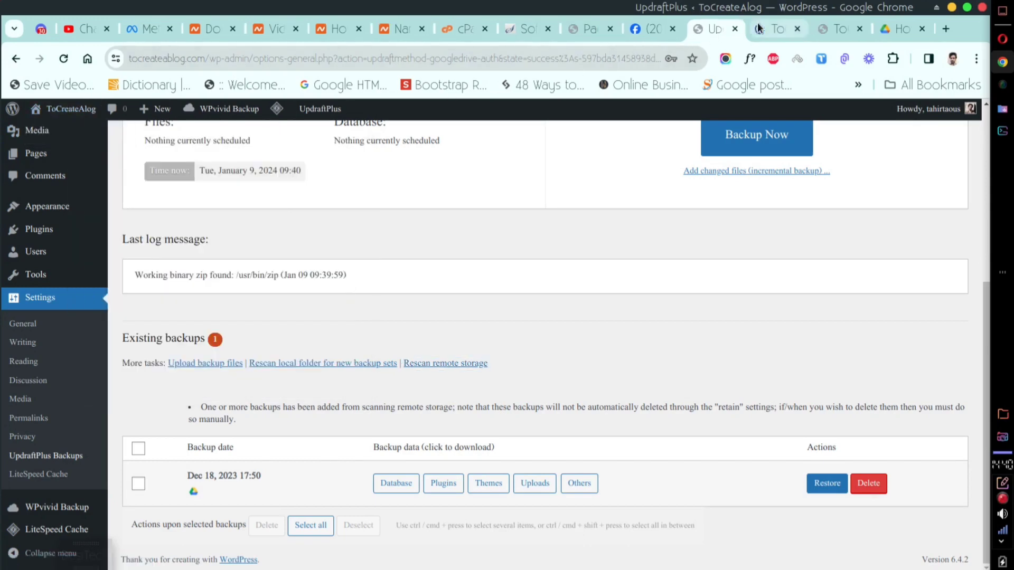
pyautogui.click(759, 28)
pyautogui.scroll(-8, 758, 233)
pyautogui.scroll(8, 755, 230)
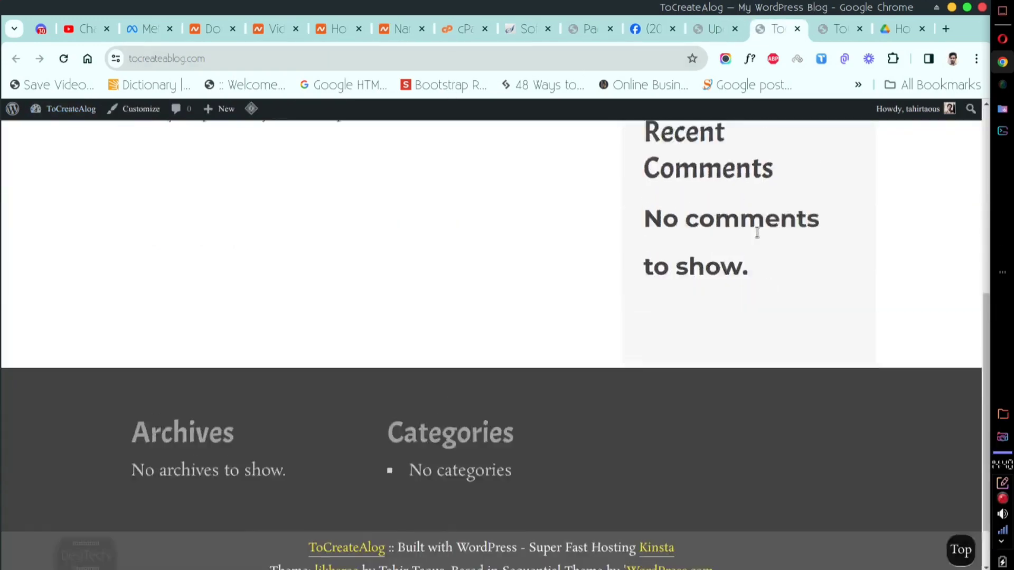
pyautogui.click(711, 33)
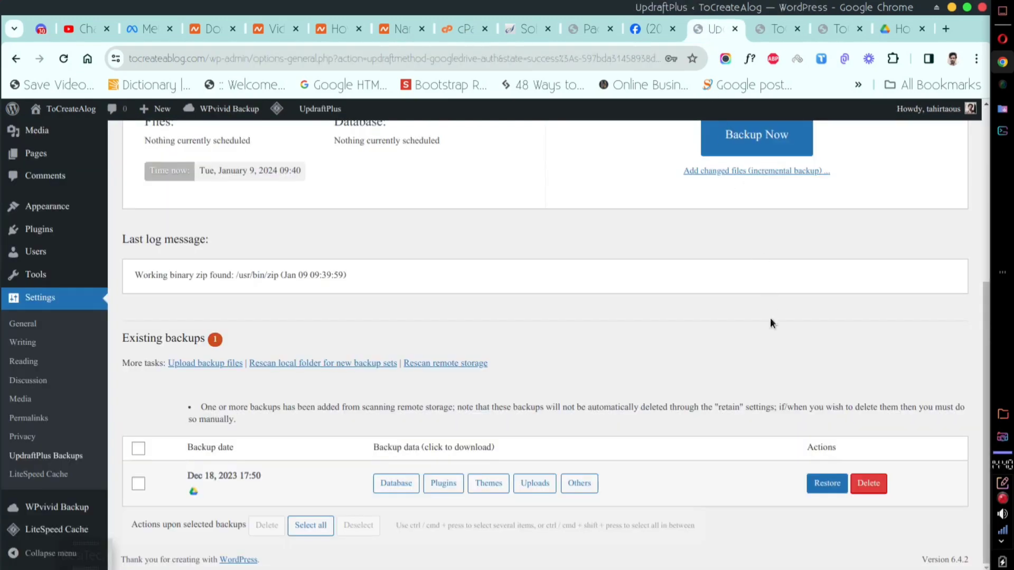
# Restore the Dec 18, 2023 17:50 backup with the Plugins, Themes, Uploads, Others and Database components.
pyautogui.click(819, 483)
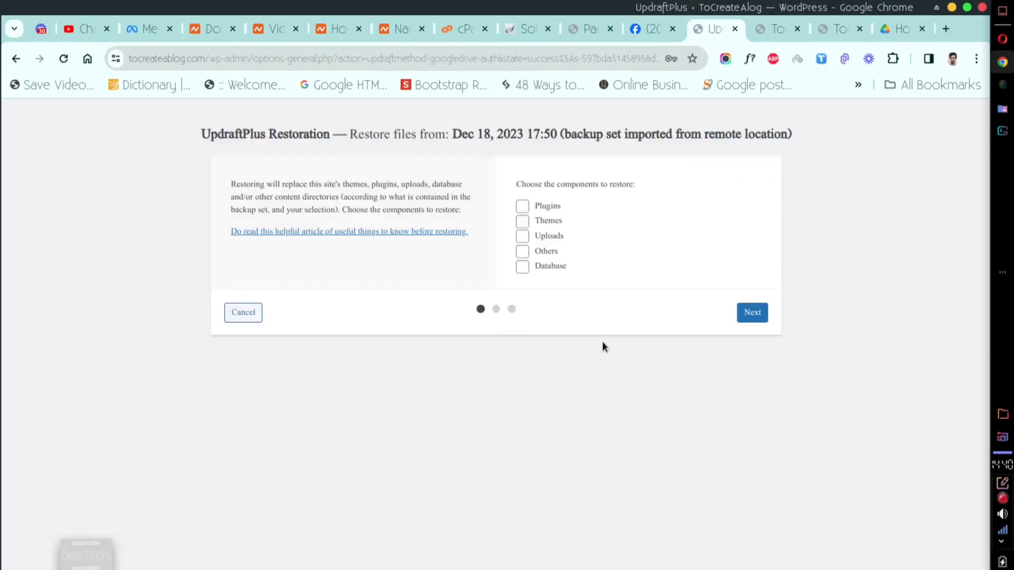
pyautogui.click(522, 206)
pyautogui.click(523, 221)
pyautogui.click(522, 236)
pyautogui.click(522, 252)
pyautogui.click(522, 266)
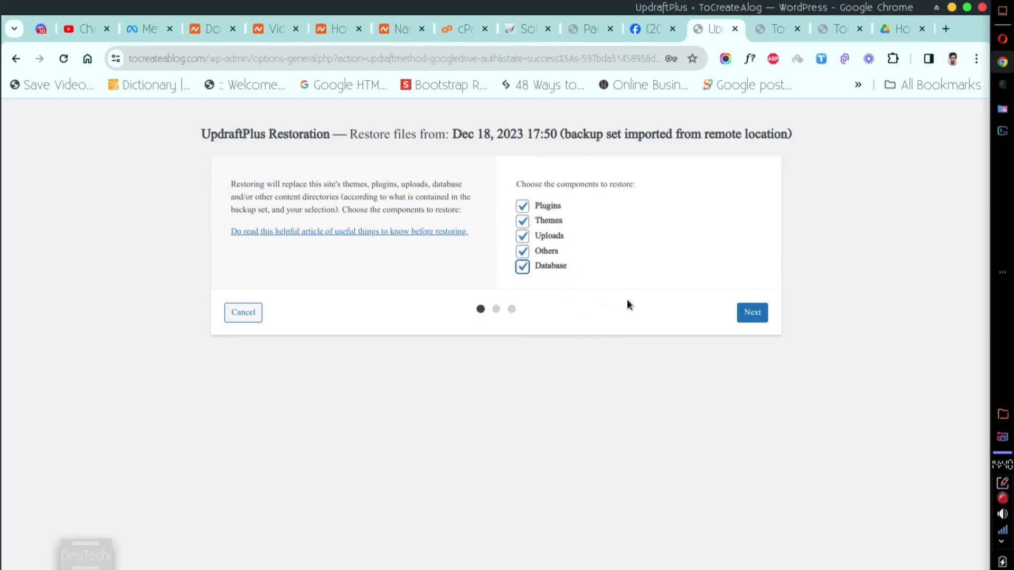
pyautogui.click(752, 312)
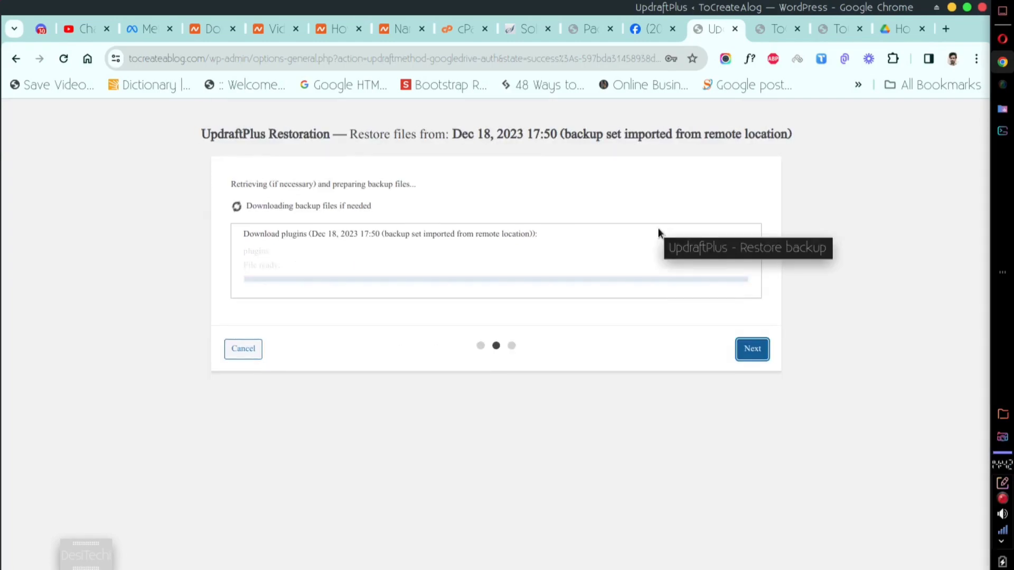
pyautogui.click(803, 543)
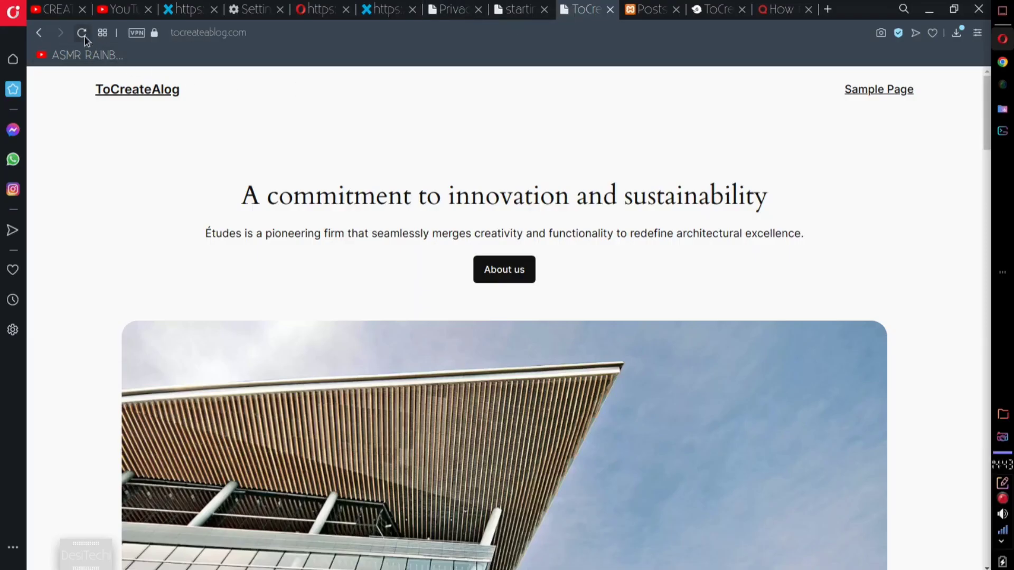
# Reload the tocreateablog.com homepage in Opera and return to the UpdraftPlus configuration from the restoration page in Chrome.
pyautogui.click(85, 36)
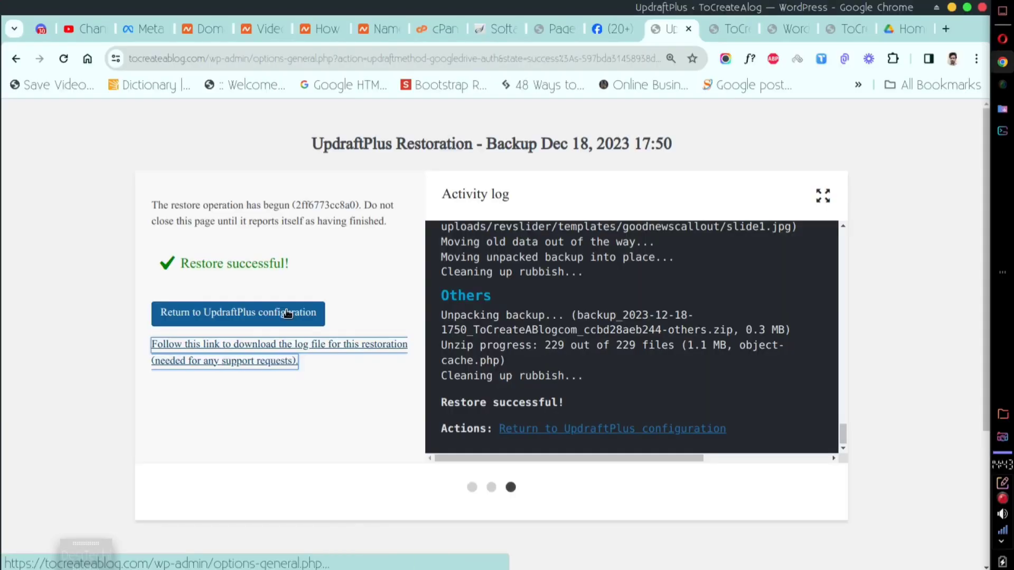
pyautogui.click(288, 314)
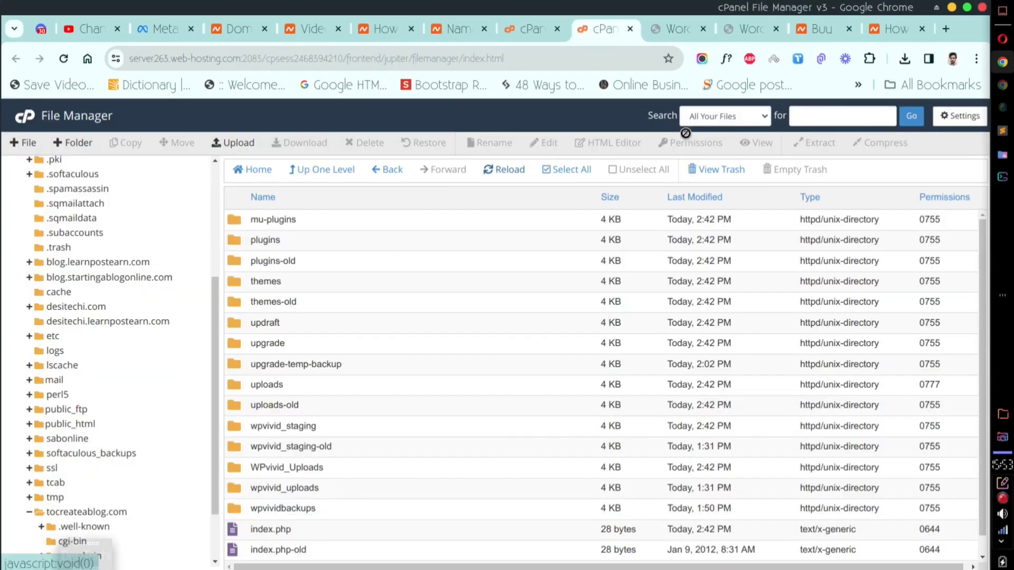
# Move the wp-nc-easywp folder and the wp-nc-easywp.php file from the site's mu-plugins folder to the trash.
pyautogui.doubleClick(275, 218)
pyautogui.click(233, 224)
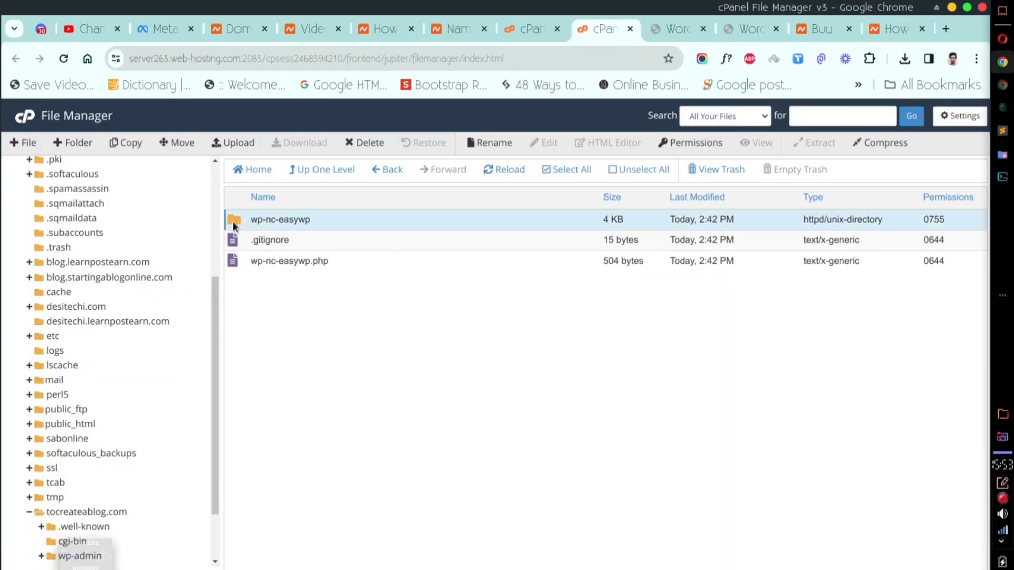
pyautogui.click(364, 143)
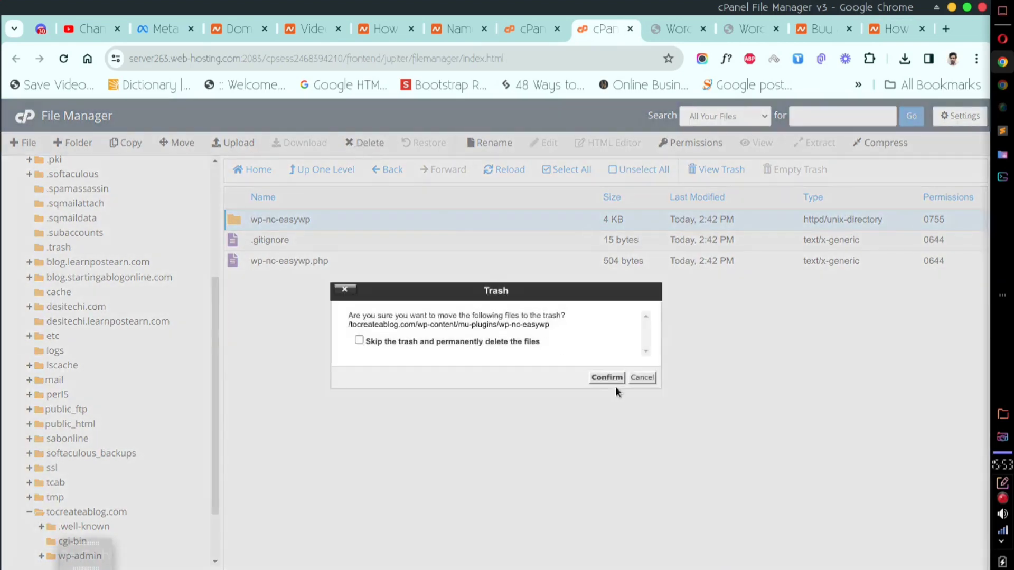
pyautogui.click(607, 377)
pyautogui.click(235, 244)
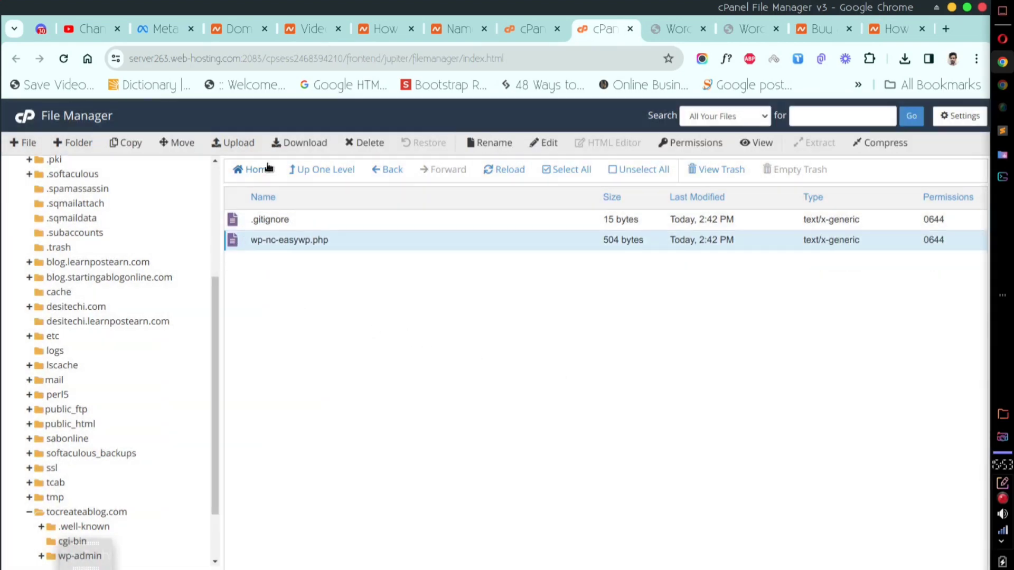
pyautogui.click(365, 143)
pyautogui.click(607, 377)
# Return to the tocreateablog.com admin tabs and examine the heading of the WordPress error page.
pyautogui.hotkey('alt', 'Tab')
pyautogui.click(673, 36)
pyautogui.press('Return')
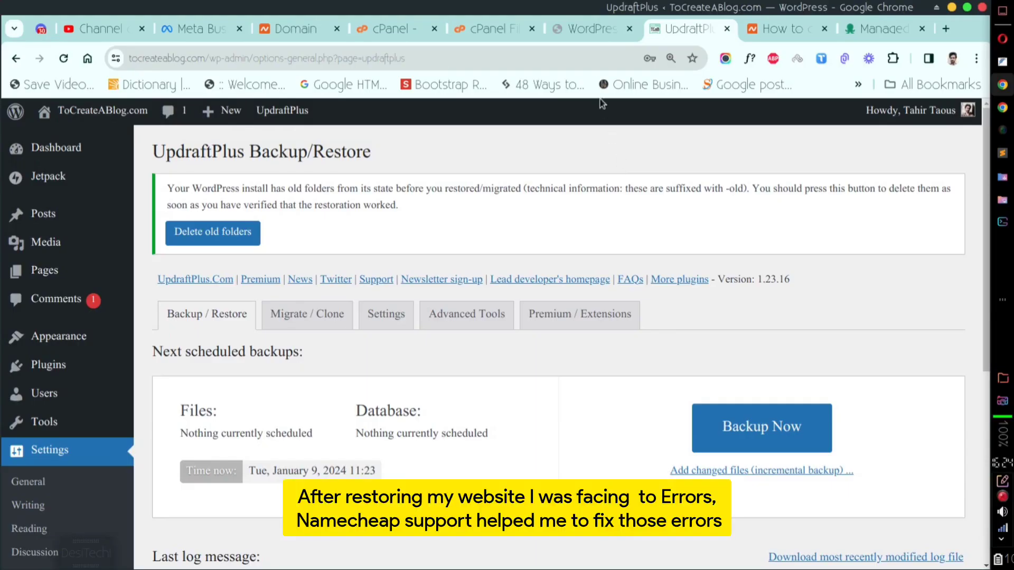
pyautogui.click(583, 26)
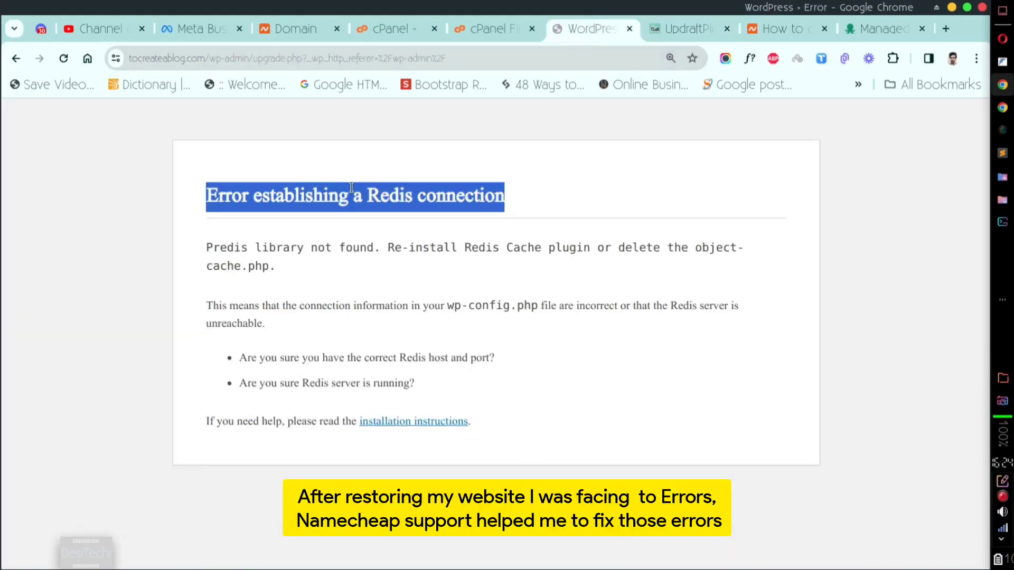
pyautogui.moveTo(205, 194); pyautogui.dragTo(507, 193)
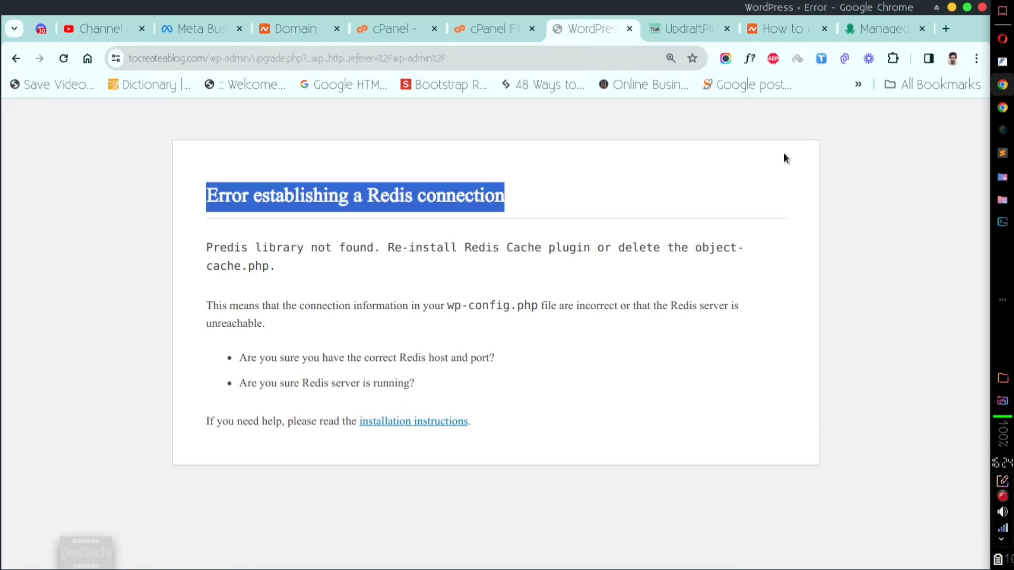
# Compare the two error pages for the how-to-increase-blog-traffic post in the incognito window, checking which PHP extension is named.
pyautogui.click(1002, 108)
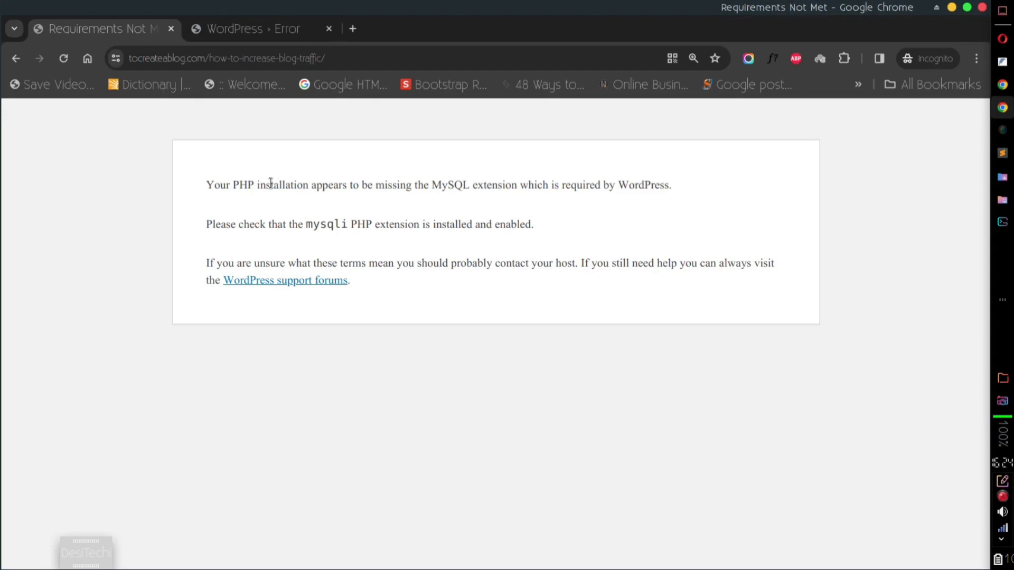
pyautogui.click(240, 34)
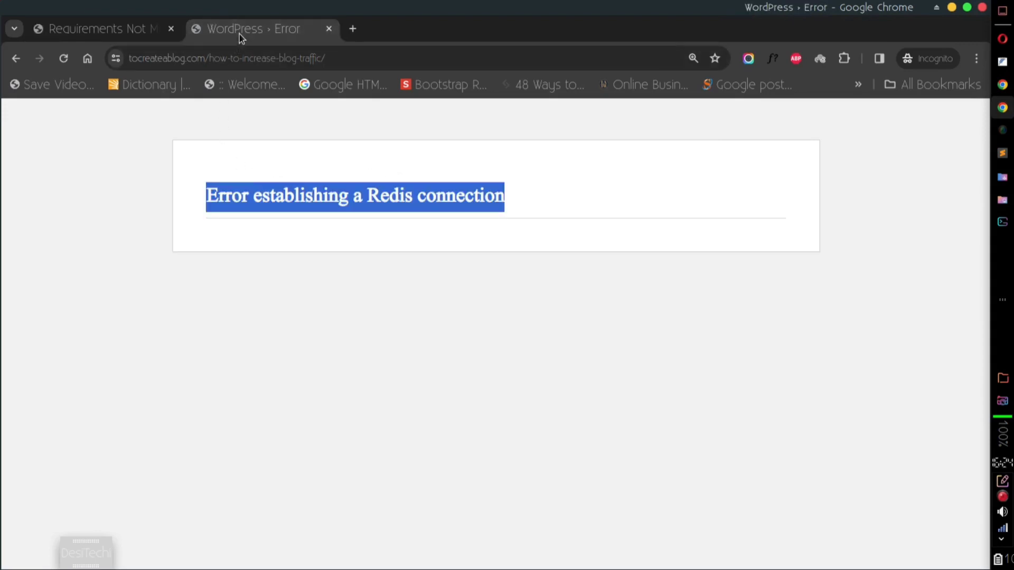
pyautogui.click(121, 30)
pyautogui.moveTo(203, 182); pyautogui.dragTo(502, 186)
pyautogui.click(595, 181)
pyautogui.tripleClick(595, 181)
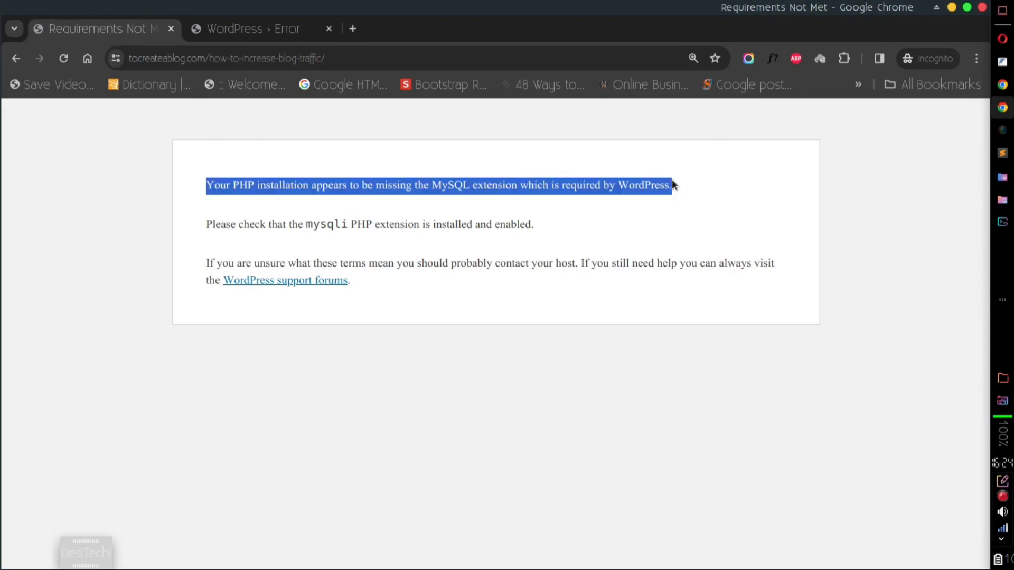
pyautogui.click(628, 184)
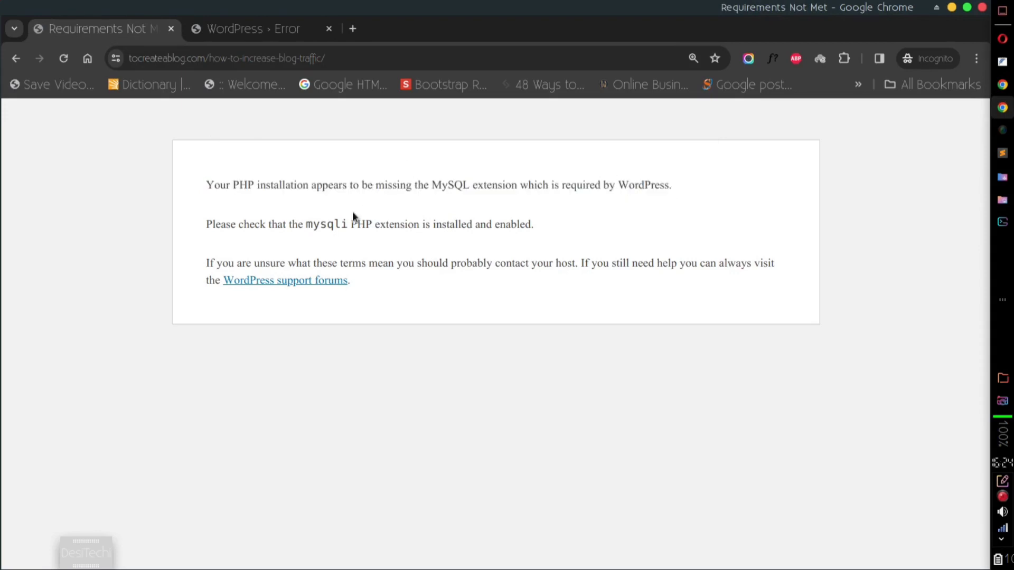
pyautogui.moveTo(347, 219); pyautogui.dragTo(311, 219)
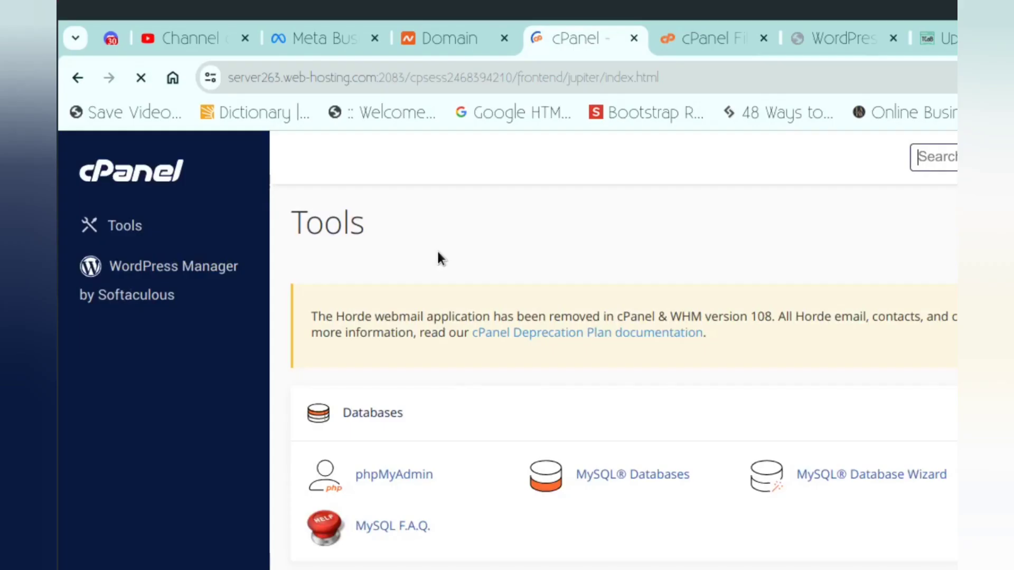
# Open File Manager from the cPanel tools and go to the wp-content folder of tocreateablog.com.
pyautogui.scroll(-5, 437, 252)
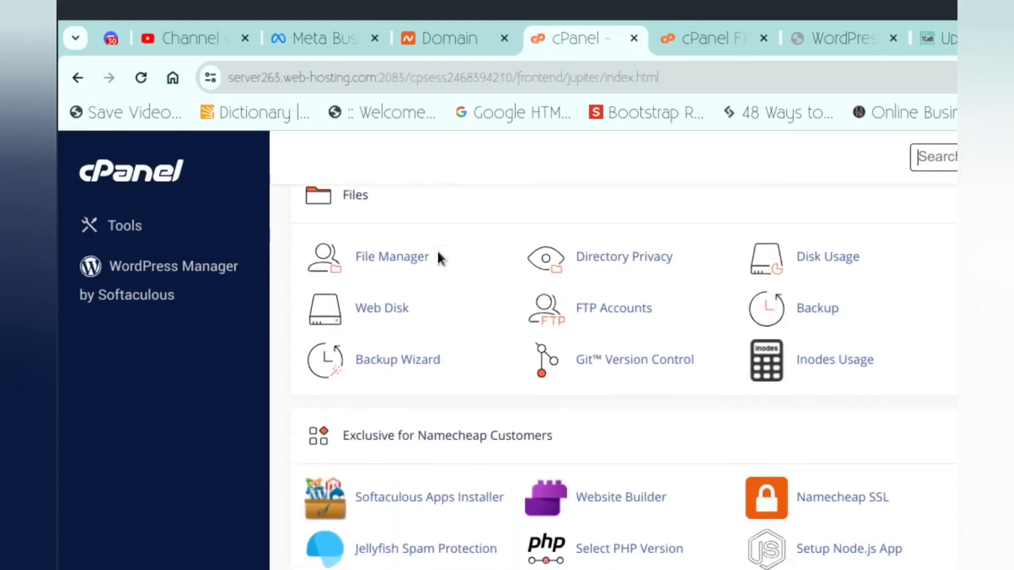
pyautogui.click(407, 256)
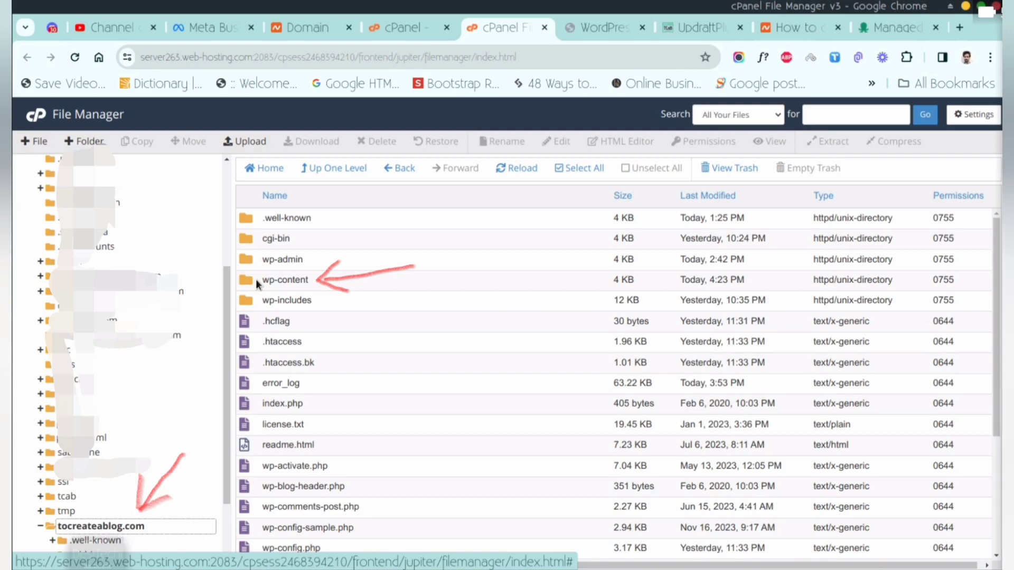
pyautogui.doubleClick(256, 279)
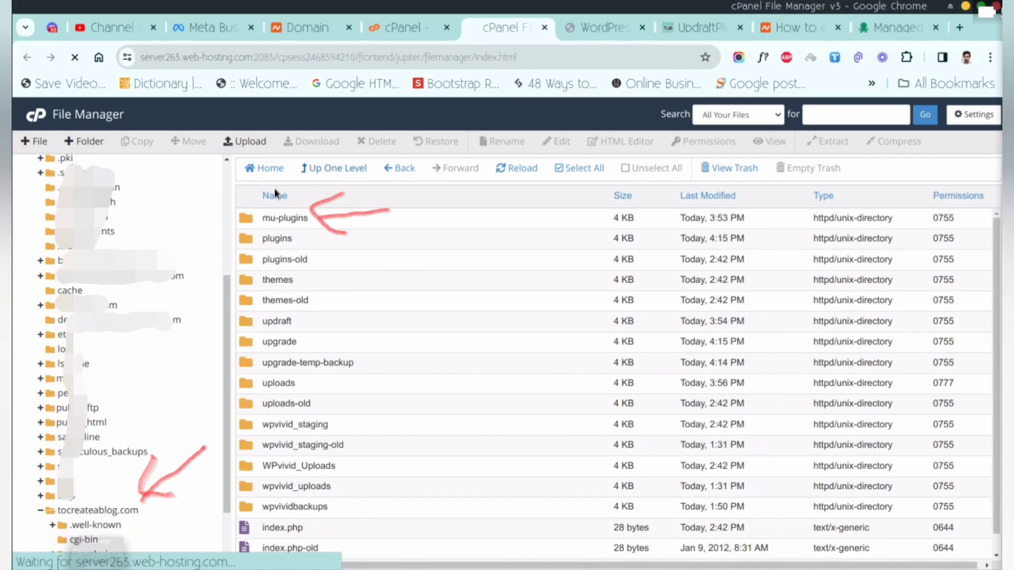